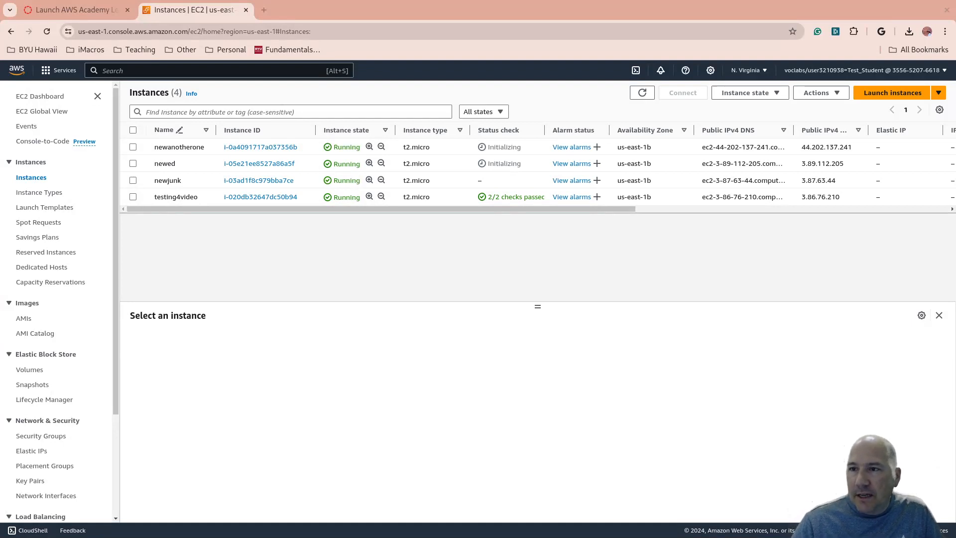
Step: End the running lab session on the AWS Academy Learner Lab page and confirm ending it
left_click(67, 10)
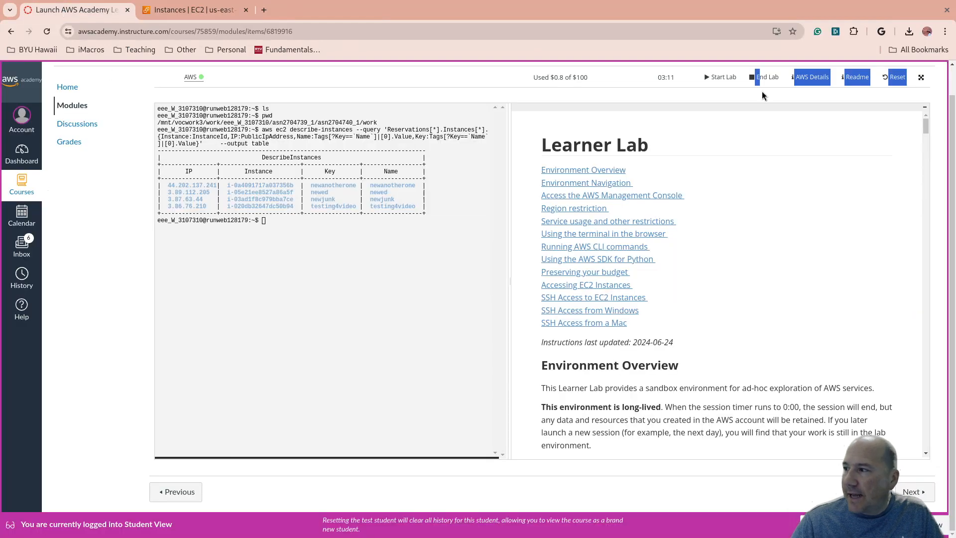
left_click(766, 80)
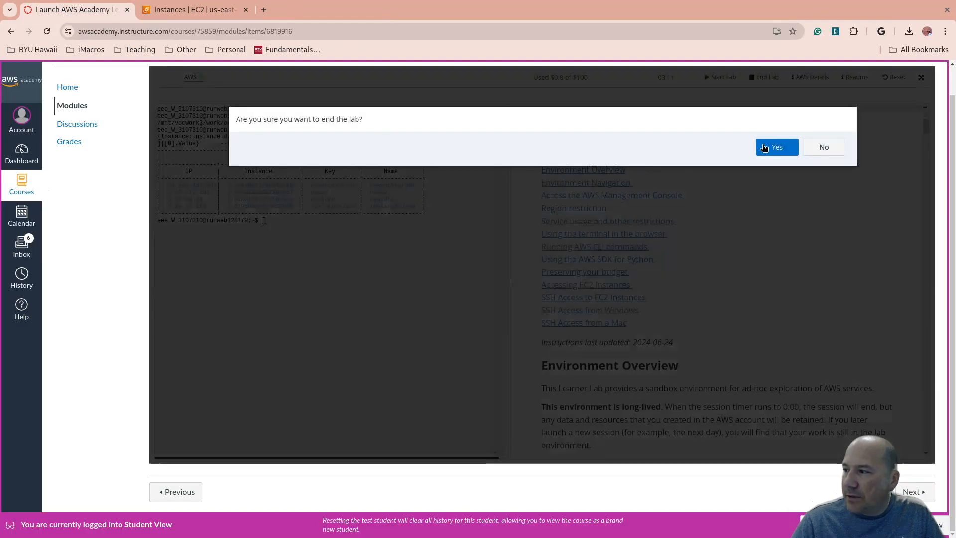
left_click(775, 122)
Step: Refresh the EC2 instances list to check the instance states, and close the EC2 console
left_click(194, 10)
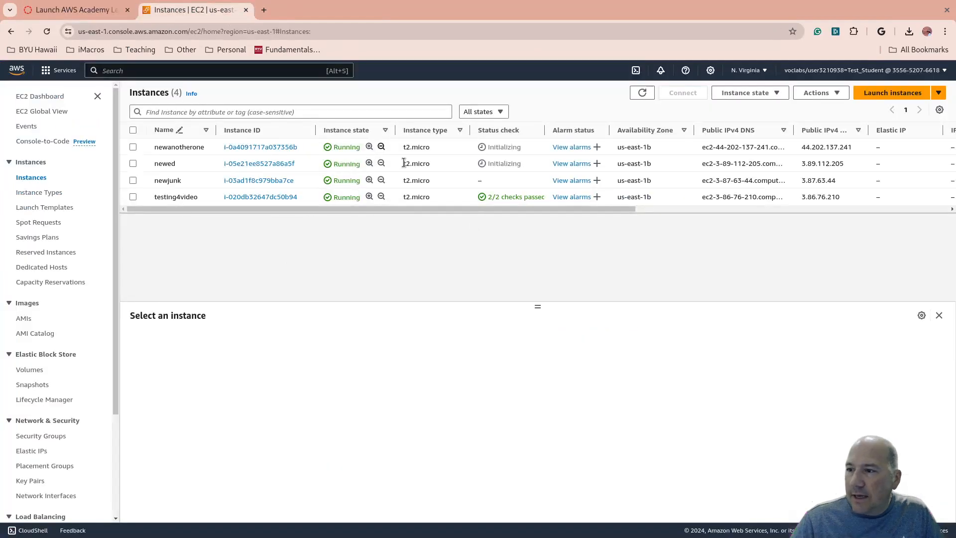
left_click(640, 92)
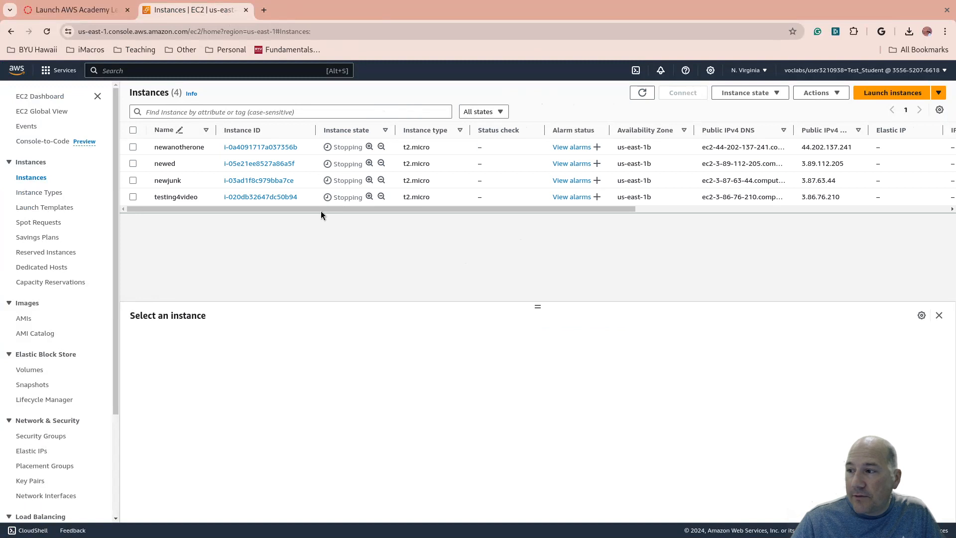
left_click(642, 92)
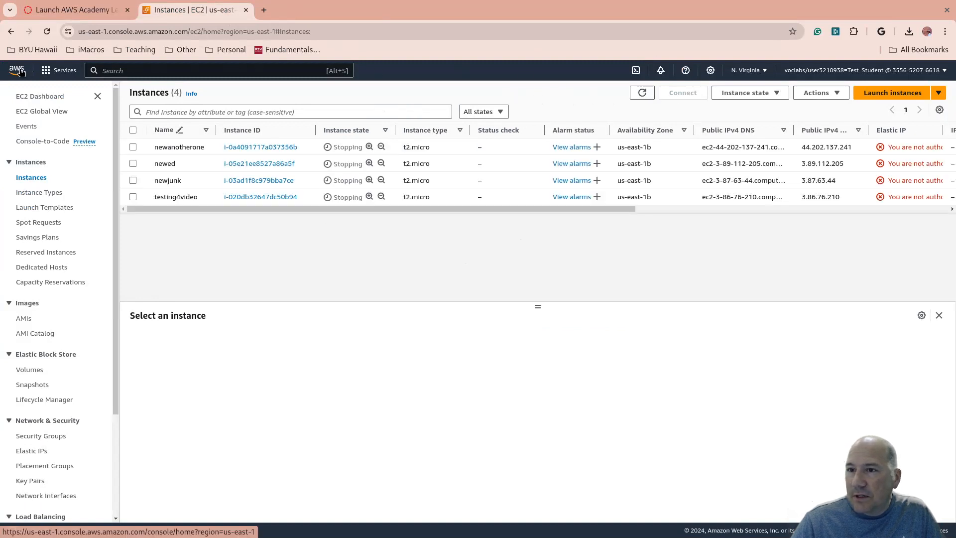
left_click(245, 10)
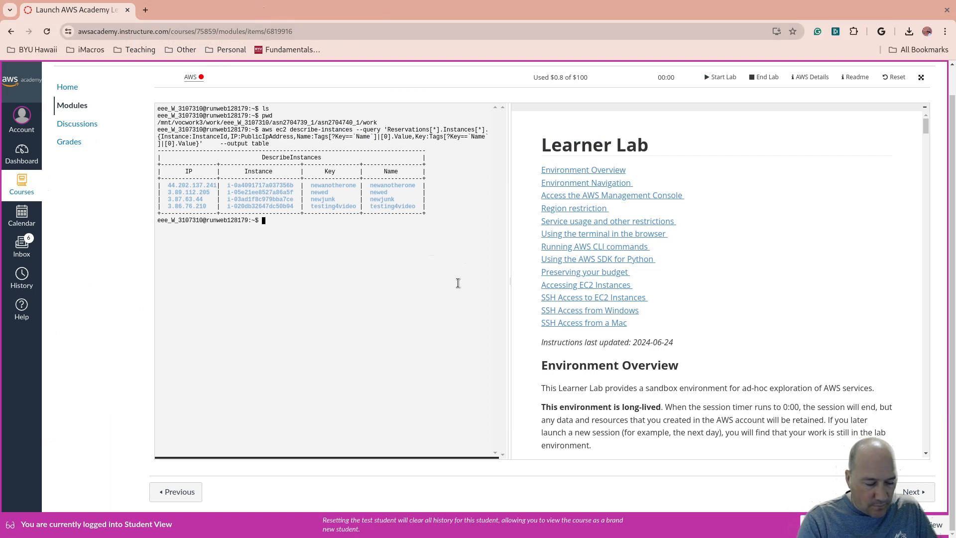
Step: Clear the lab terminal and rerun the aws ec2 describe-instances query with table output
type("clear")
key("Return")
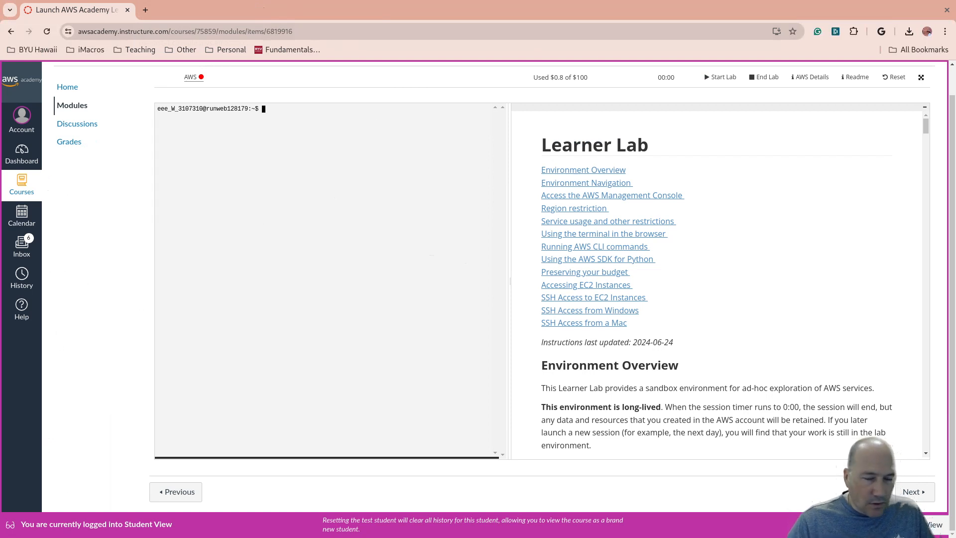
scroll(276, 226, "up", 1)
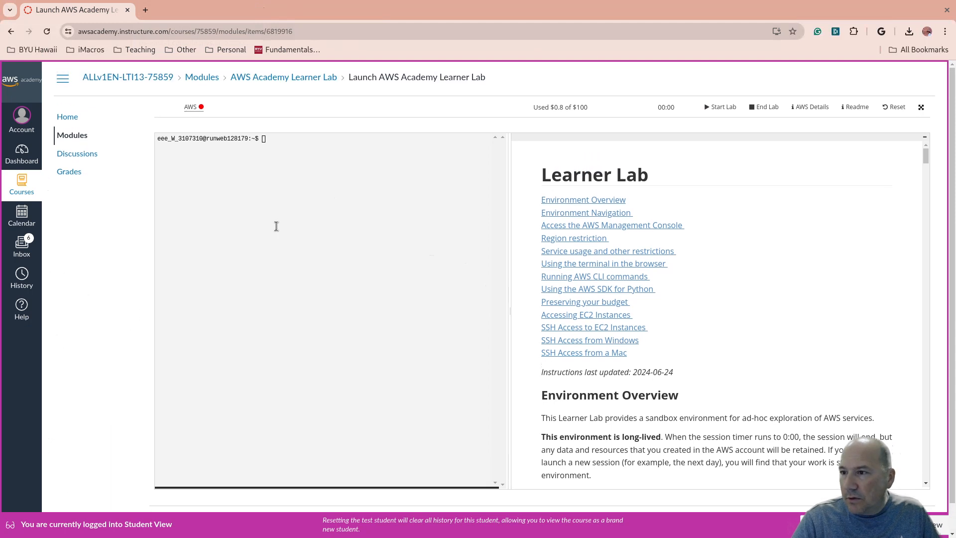
type("aws ec2 describe-instances --query 'Reservations[*].Instances[*].{Instance:InstanceId,IP:PublicIpAddress,Name:Tags[?Key==`Name`]|[0].Value,Key:Tags[?Key==`Name`]|[0].Value}'     --output table")
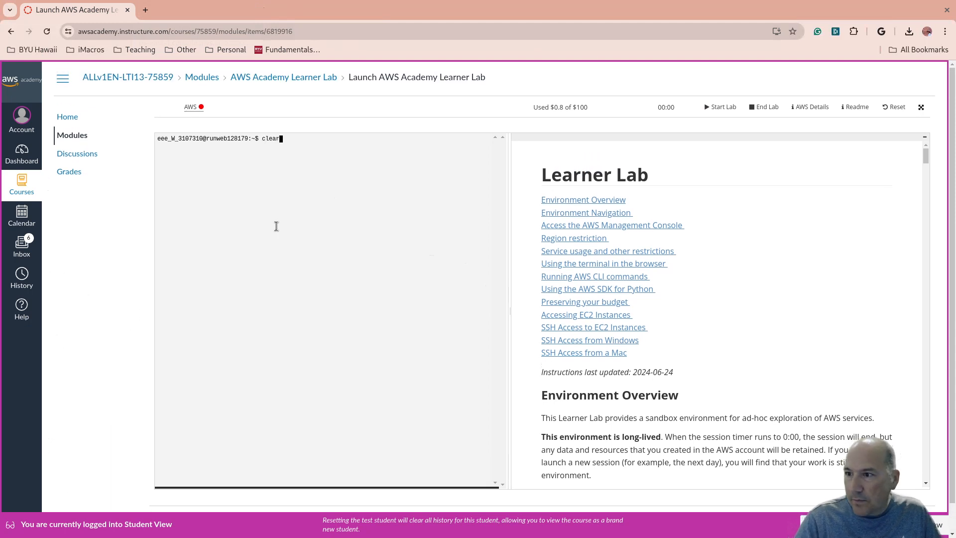
key("Return")
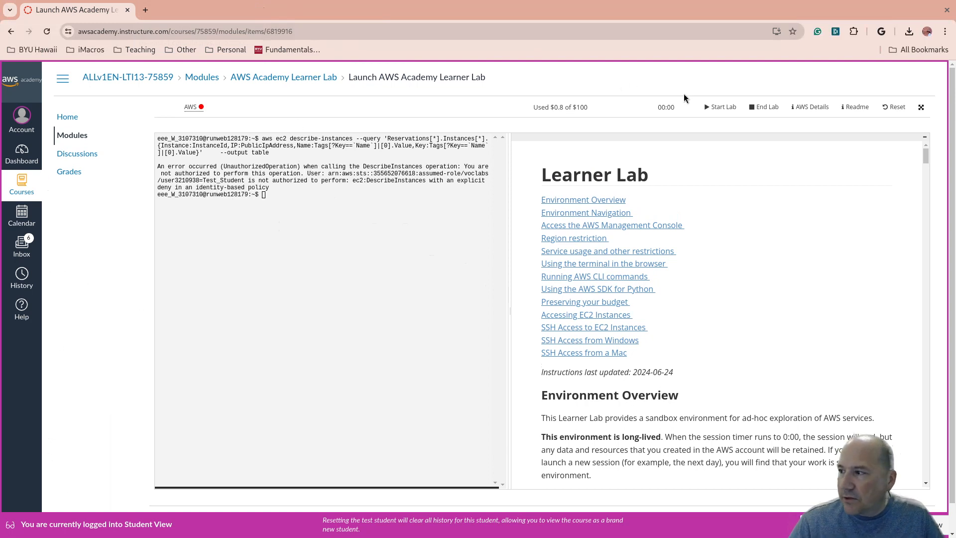
Step: Start the Learner Lab session again and rerun the describe-instances table query in the terminal
left_click(721, 107)
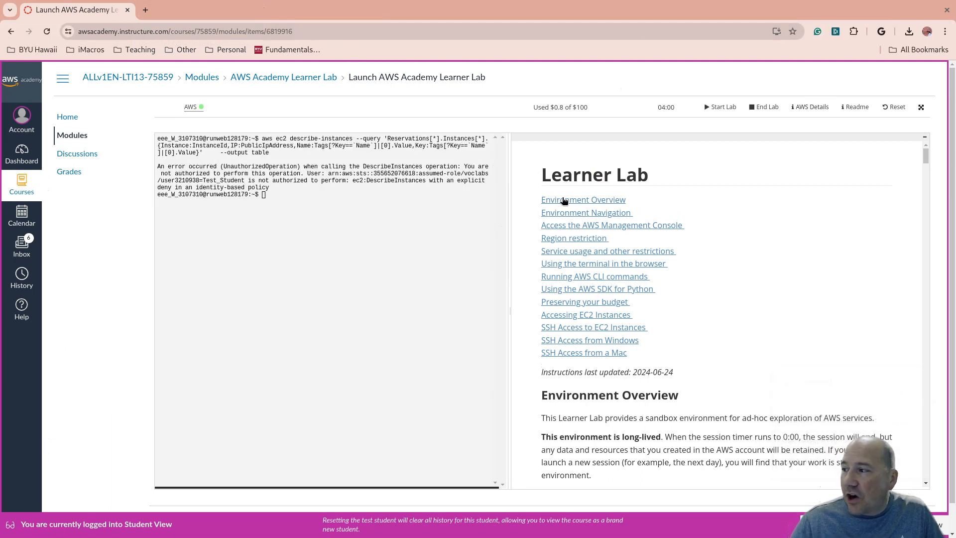
left_click(342, 320)
key("Up")
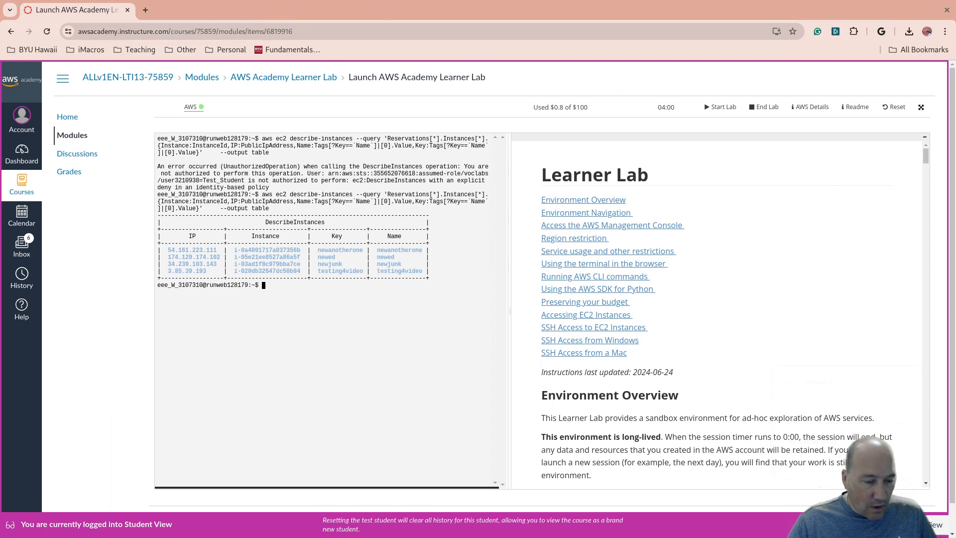
key("super")
key("super")
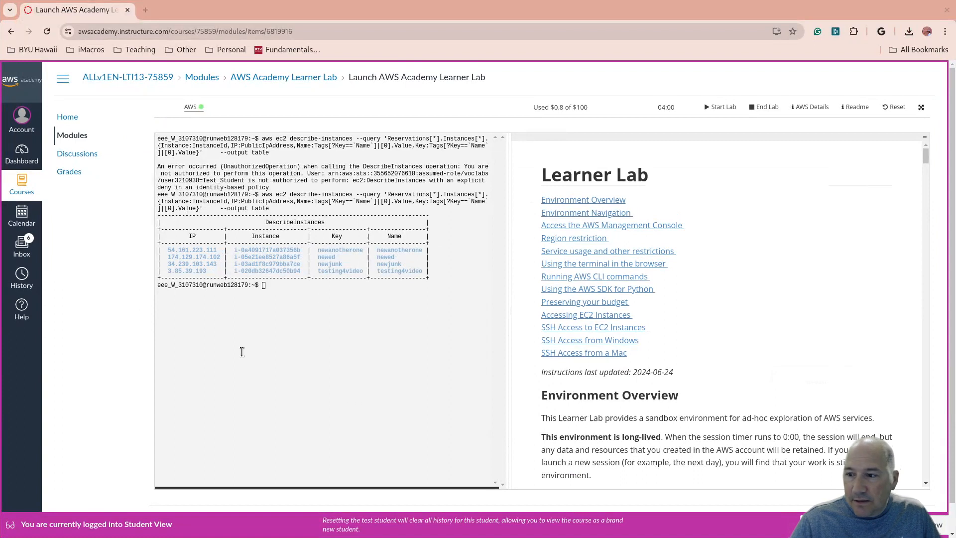
Step: Try to terminate an instance by name with aws ec2 terminate-instances --instance-ids testing4video
type("aws")
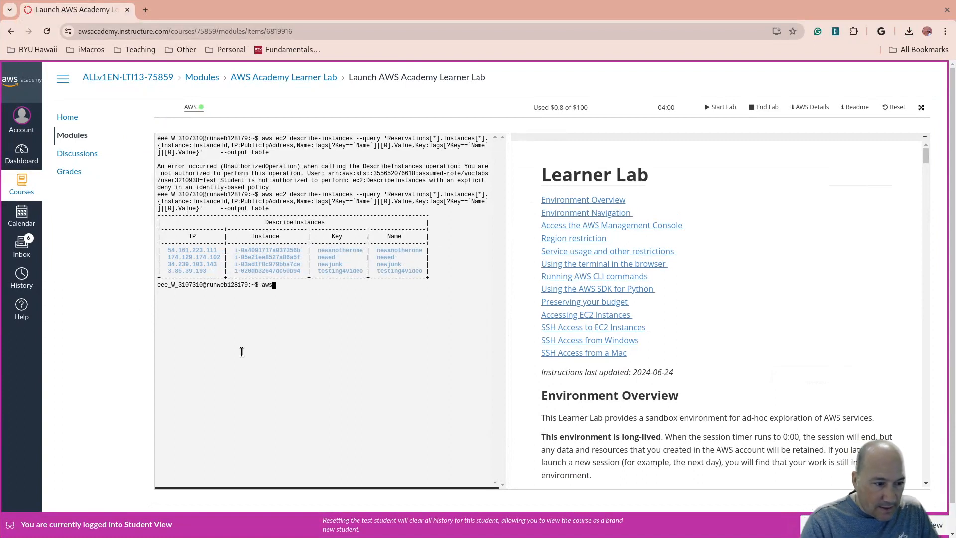
type(" ec2")
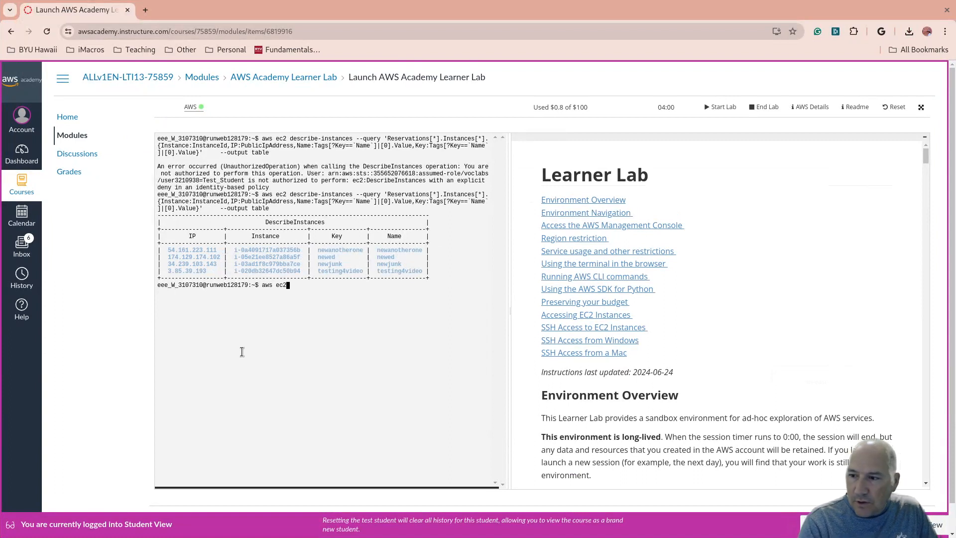
type(" terminate")
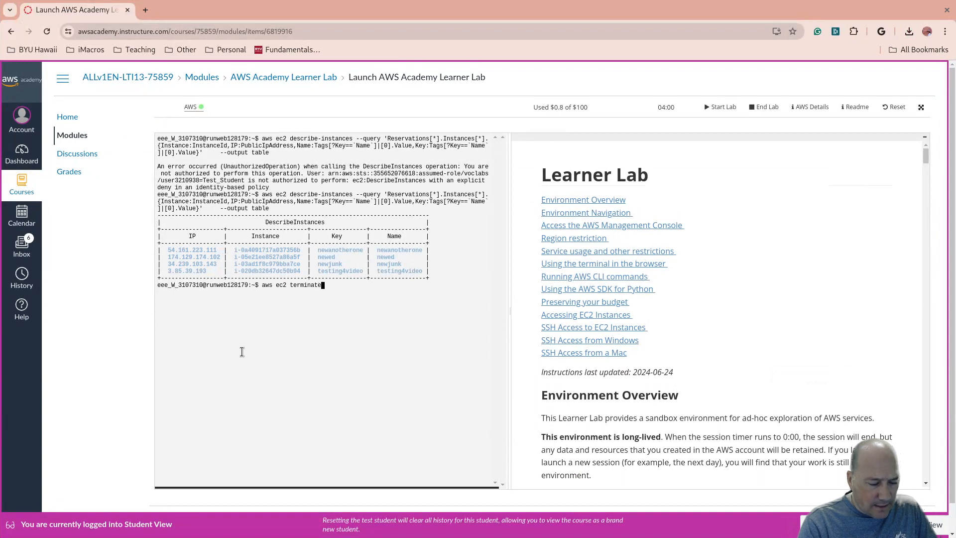
type("-instances")
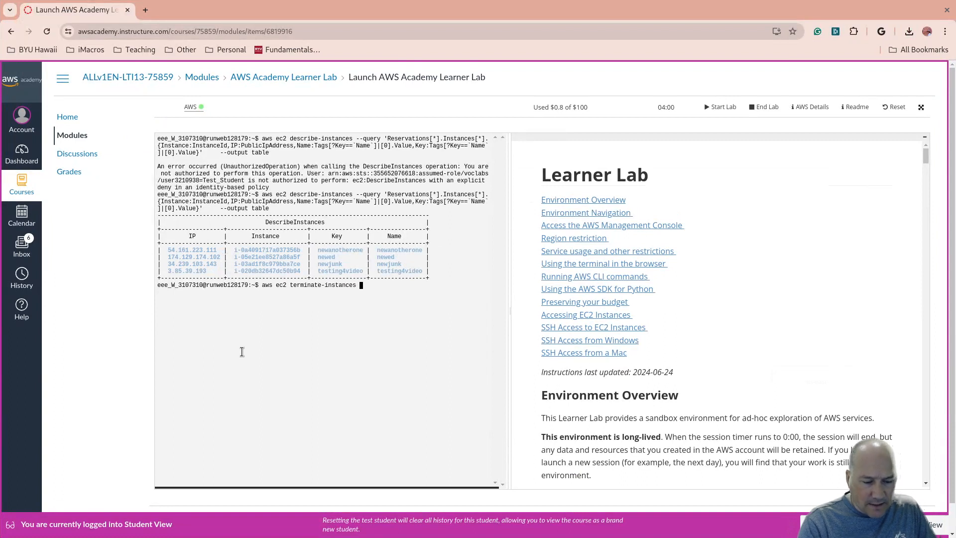
type(" --instan")
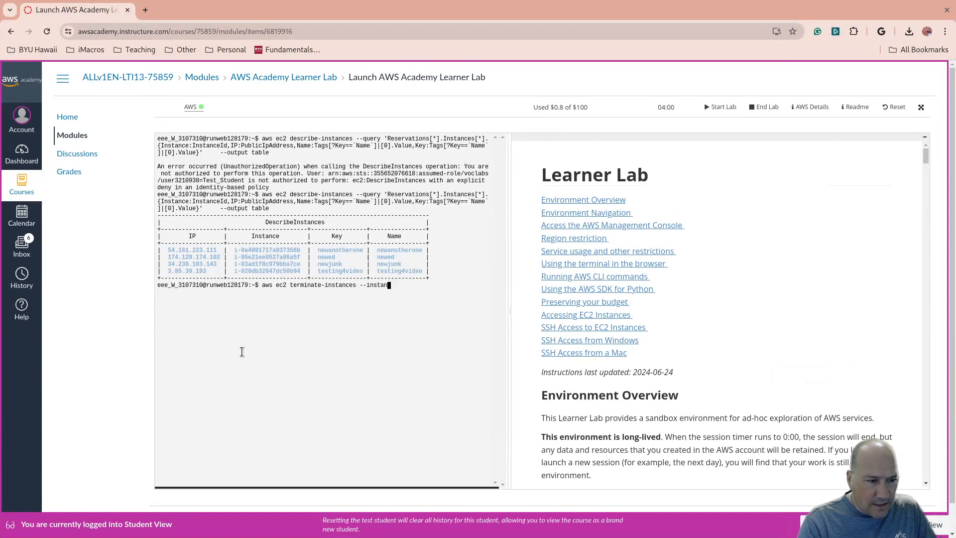
type("ce-ids")
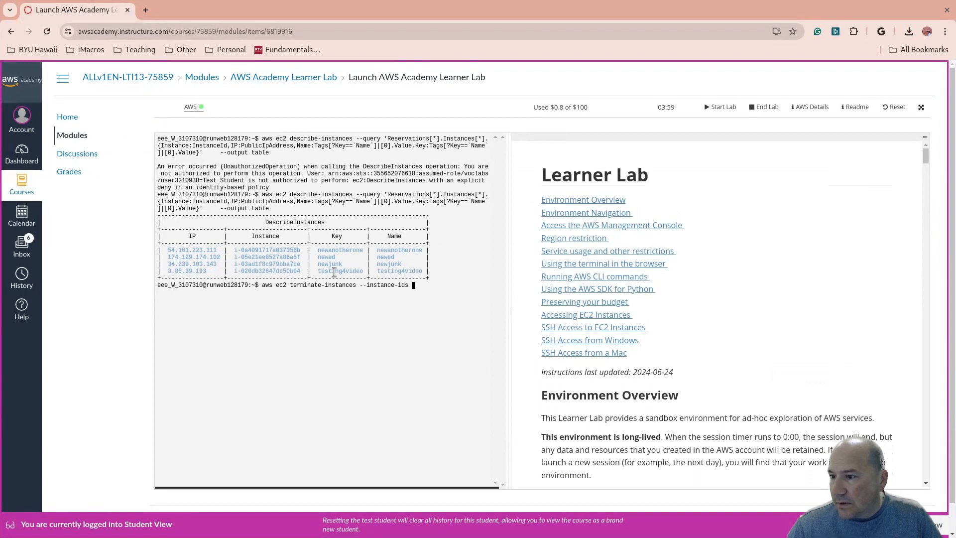
double_click(334, 272)
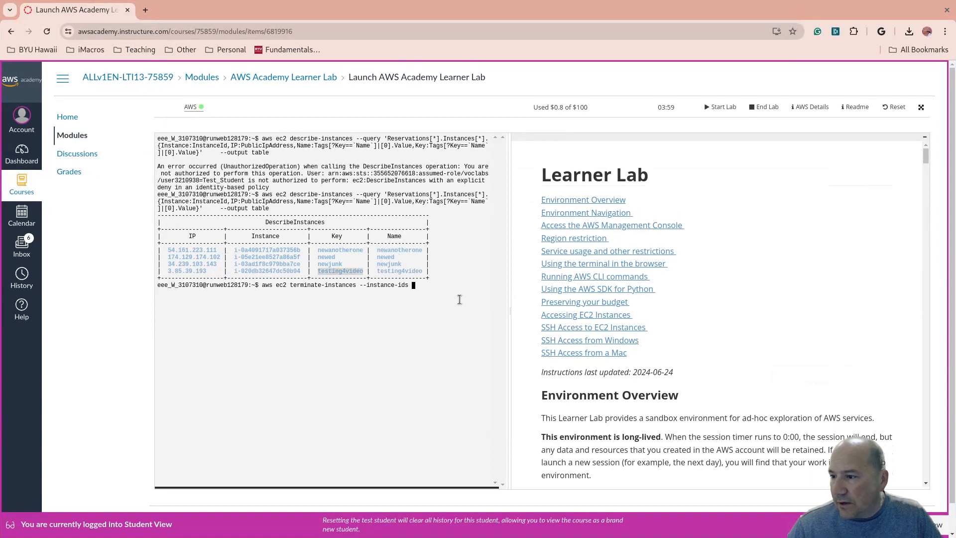
middle_click(459, 299)
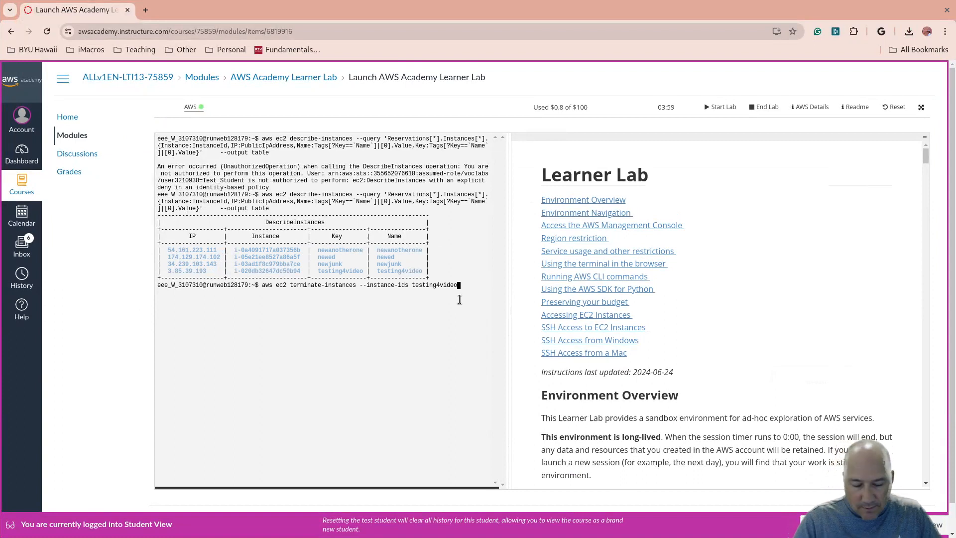
key("Return")
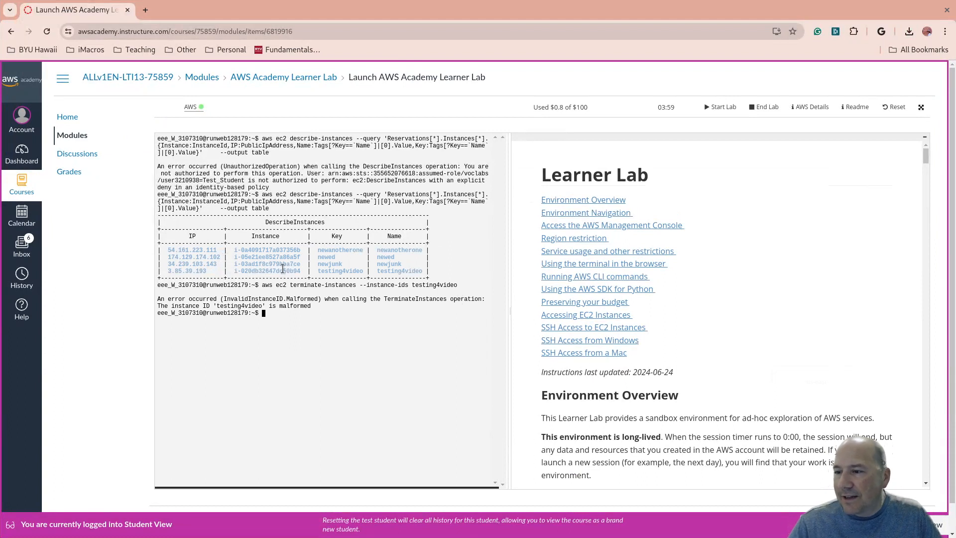
Step: Run the terminate-instances command again with the testing4video instance's ID, i-020db32647dc50b94, in place of its name
key("Up")
key("BackSpace")
key("BackSpace")
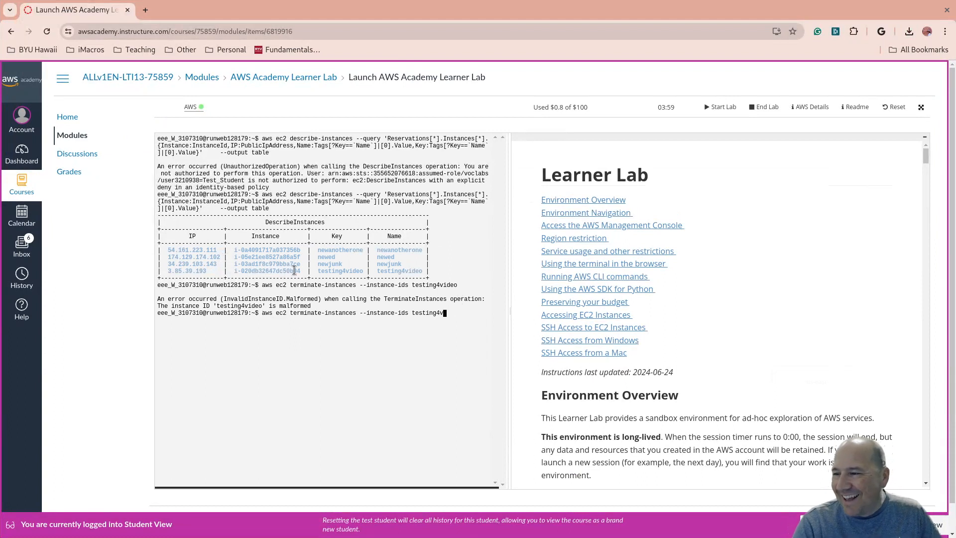
key("BackSpace")
key("BackSpace")
key("BackSpace")
key("BackSpace")
key("BackSpace")
key("BackSpace")
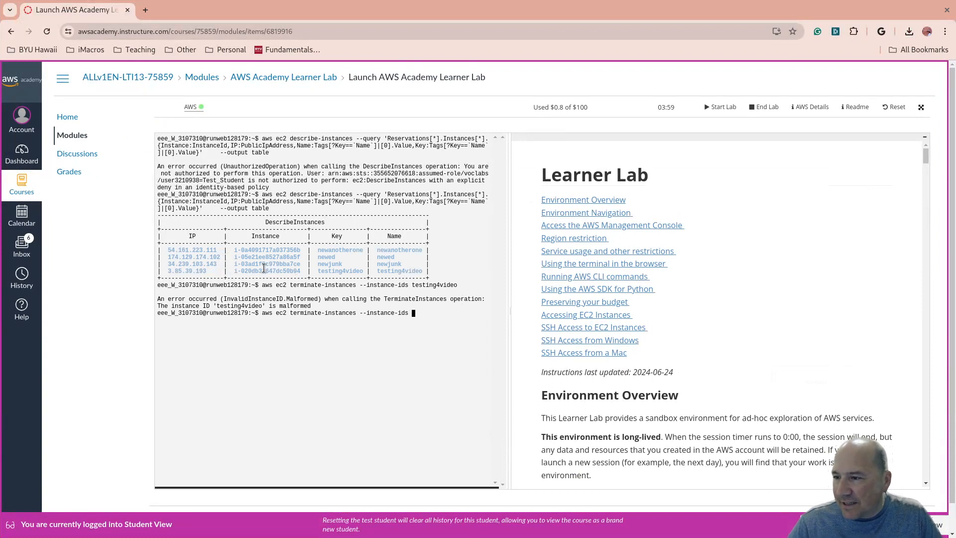
double_click(264, 270)
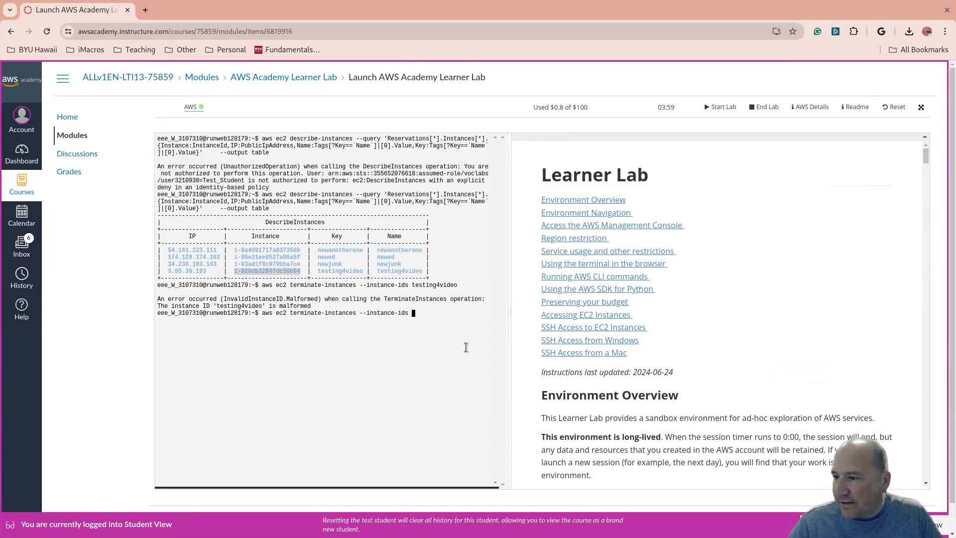
middle_click(466, 347)
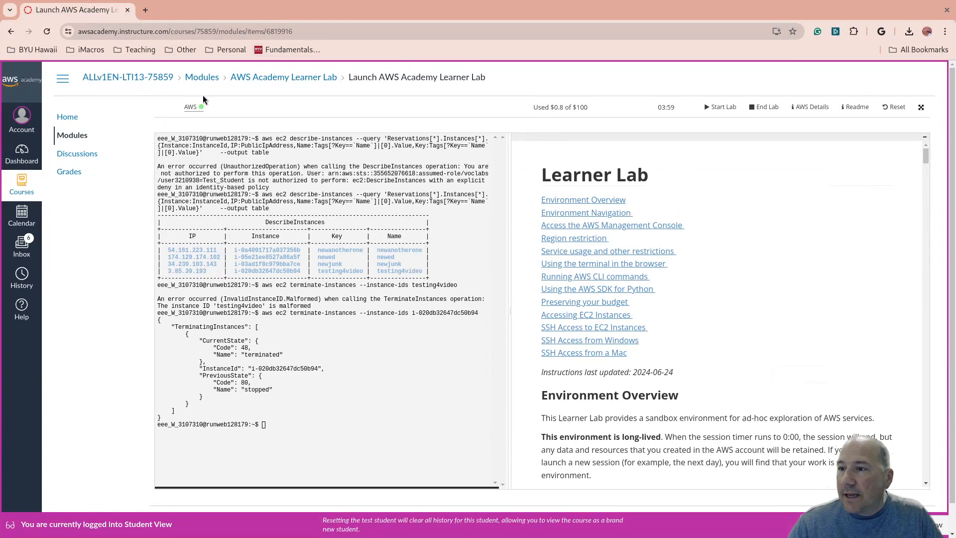
Step: Open the AWS console's EC2 running instances list and remove the instance state filter to check every instance's state
left_click(194, 107)
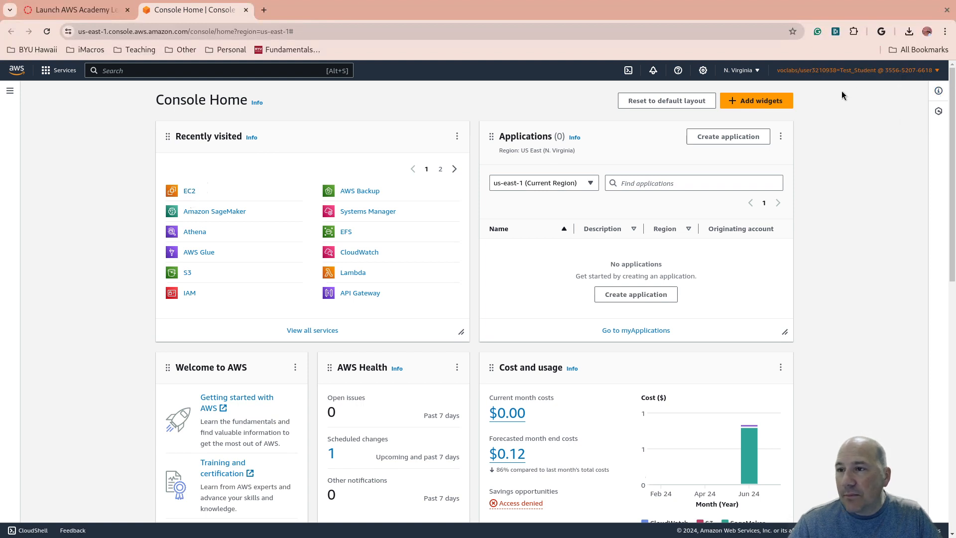
left_click(189, 192)
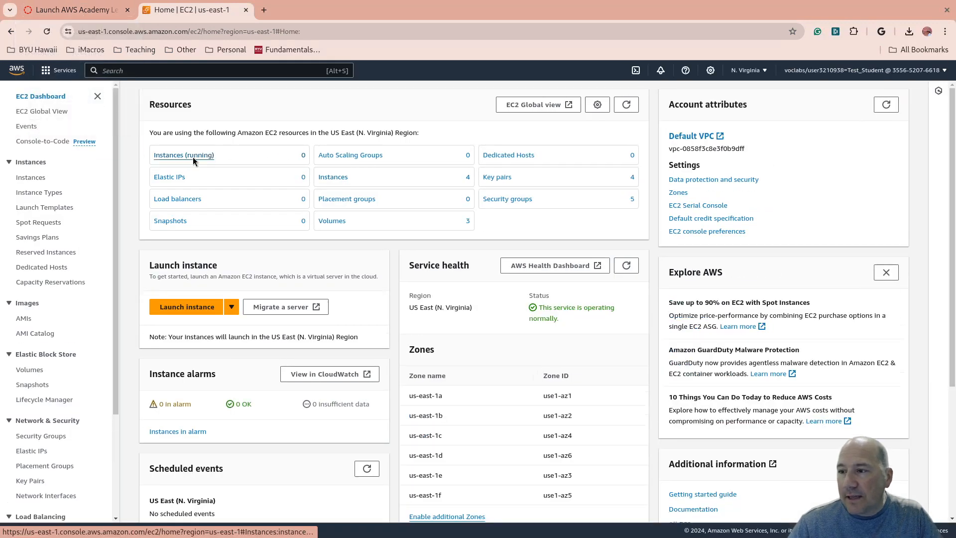
left_click(192, 157)
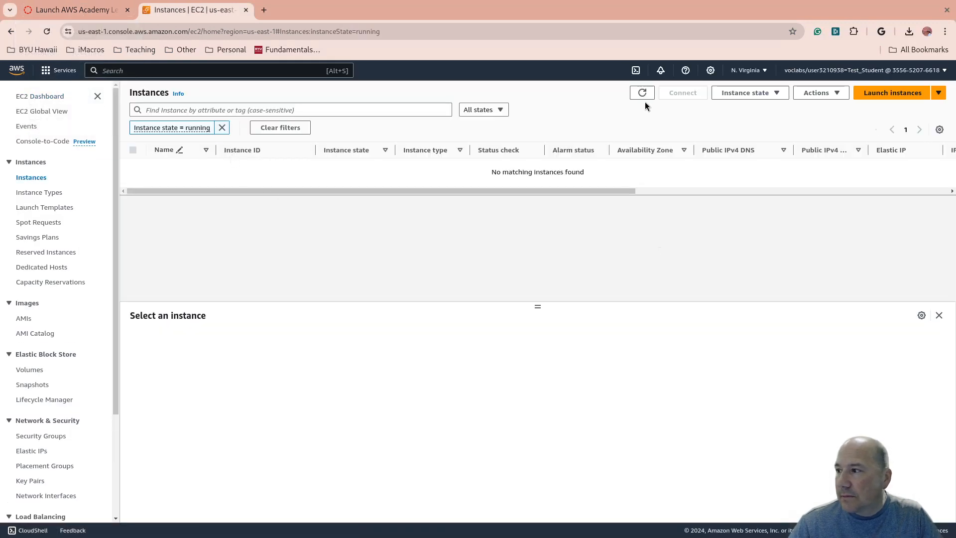
left_click(222, 127)
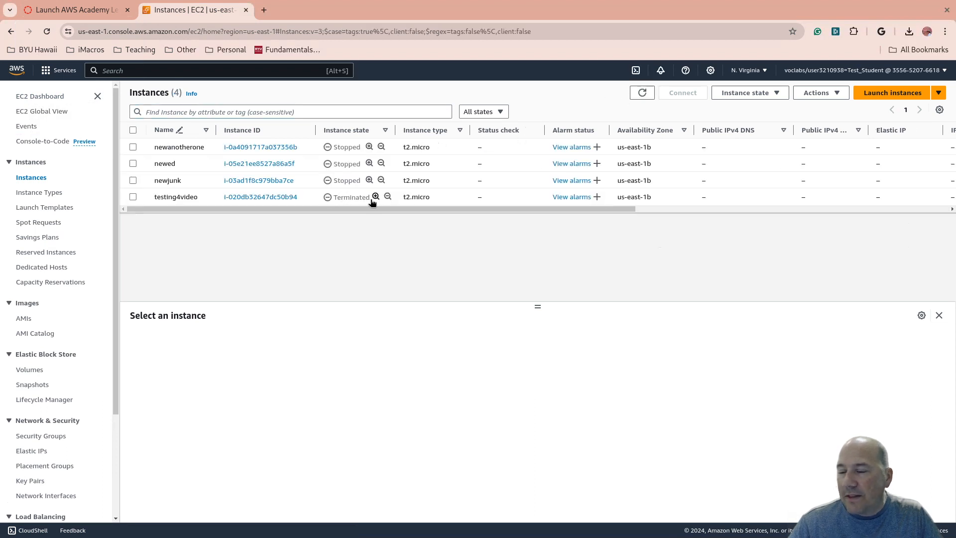
Step: Return to the Learner Lab terminal and rerun the describe-instances table query from the command history
left_click(88, 11)
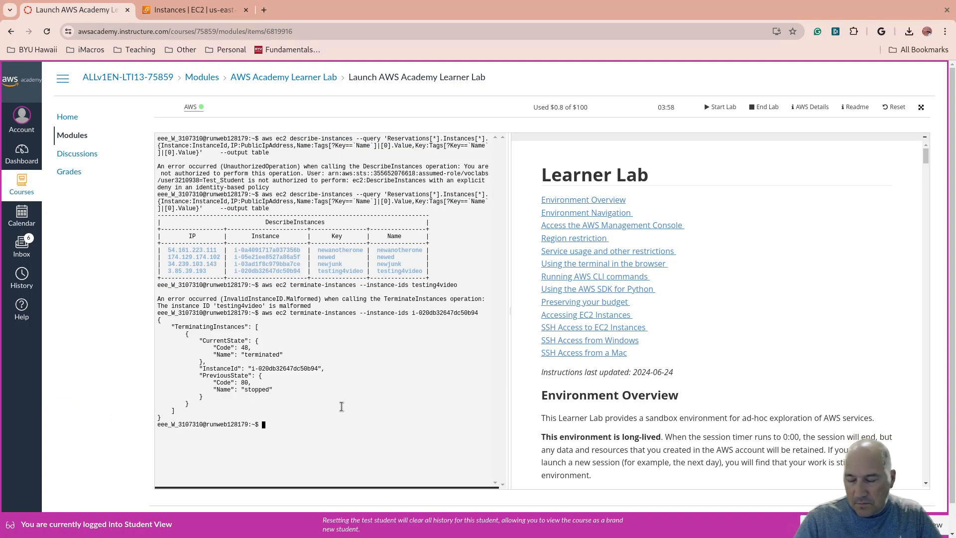
key("Up")
key("Up")
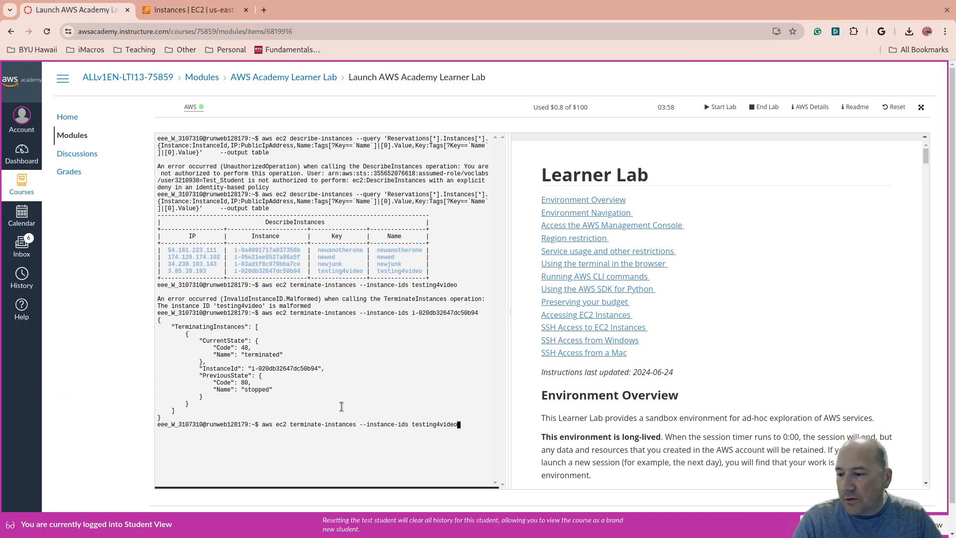
key("Up")
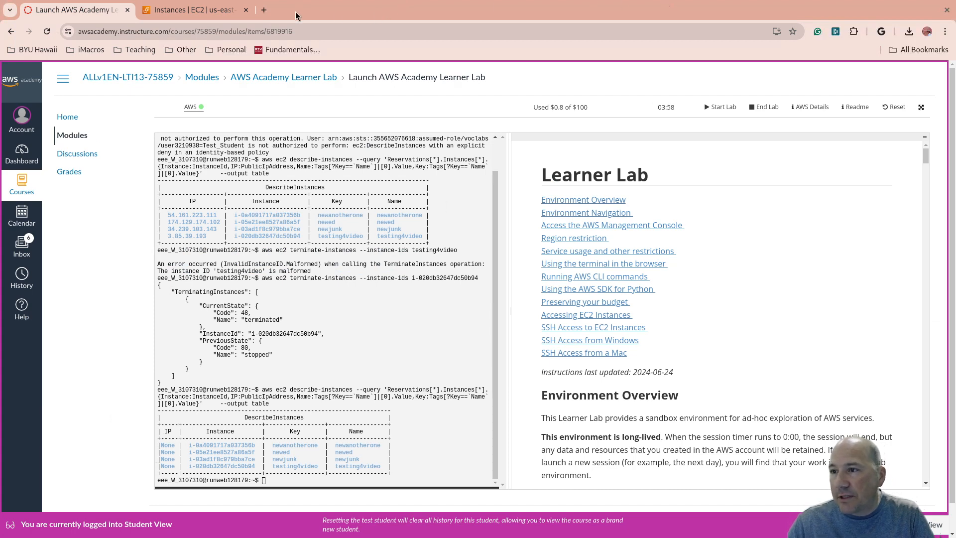
Step: Switch to the EC2 console and refresh the instances list to recheck the state of testing4video
left_click(192, 10)
left_click(643, 93)
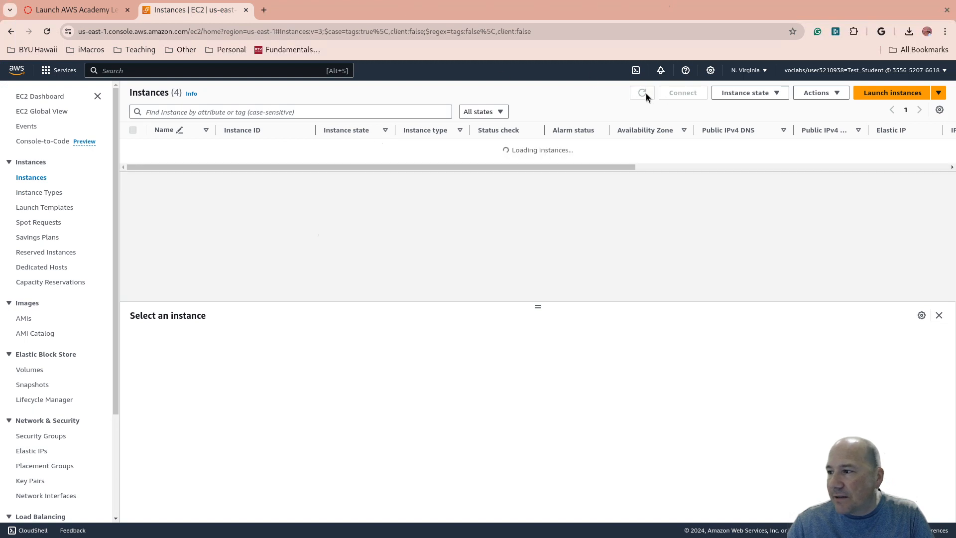
left_click(643, 93)
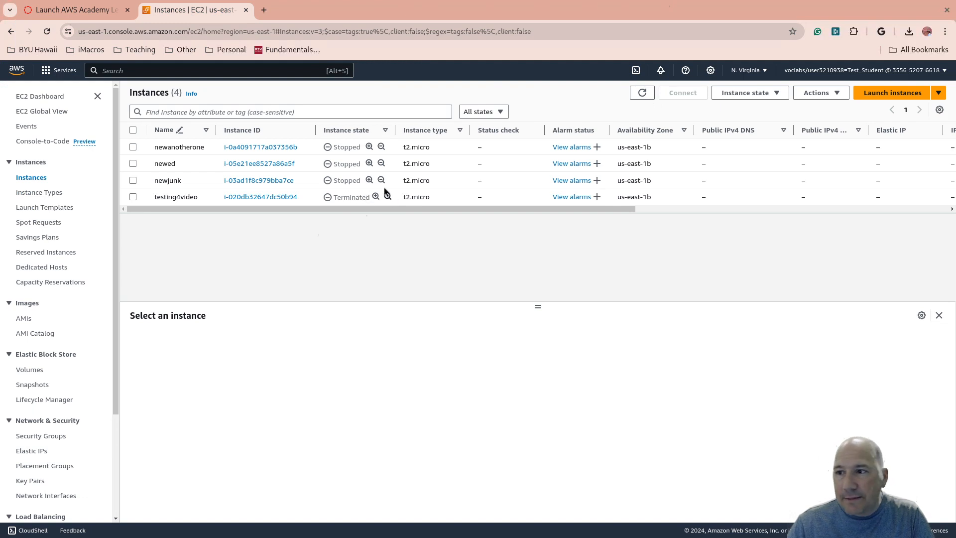
Step: Open the newjunk instance's summary in the EC2 console and terminate the instance, confirming the termination
left_click(264, 182)
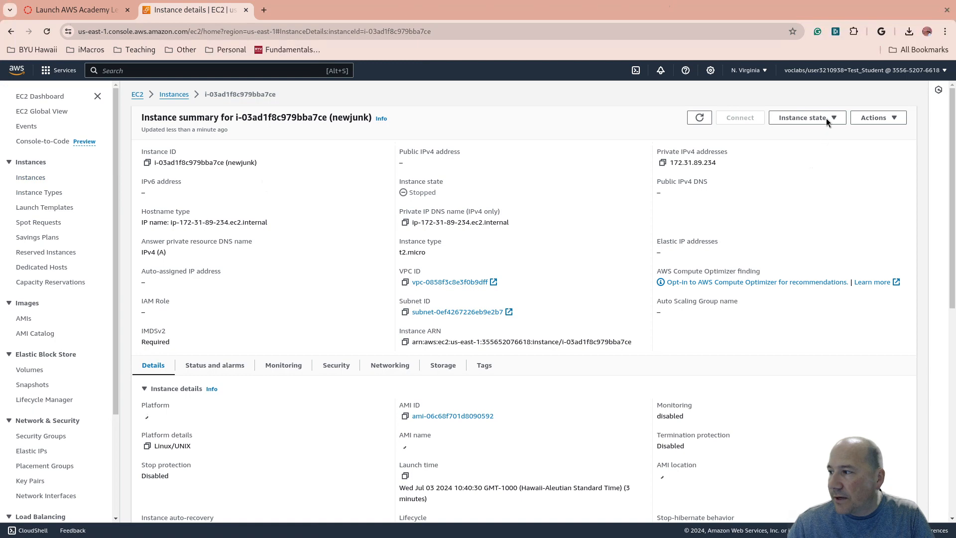
left_click(826, 118)
left_click(807, 192)
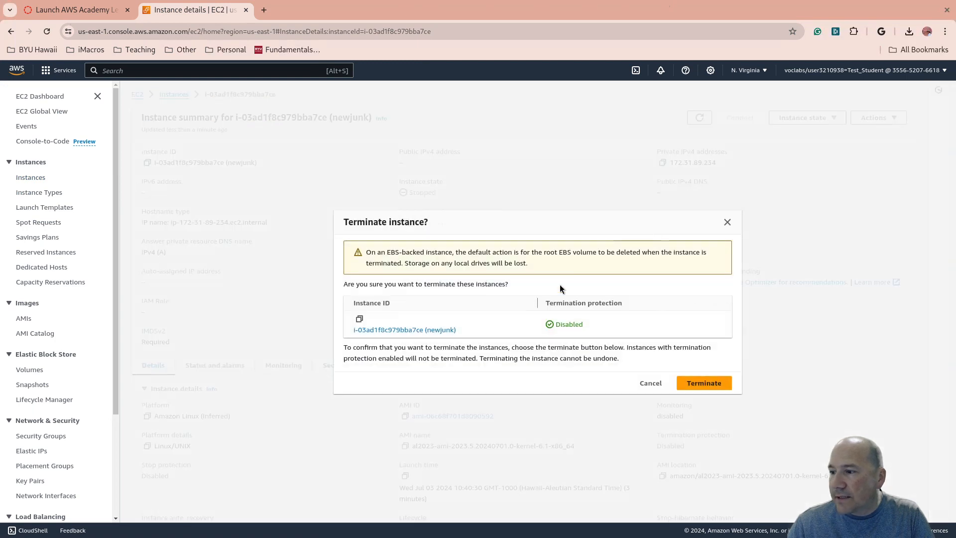
left_click(694, 382)
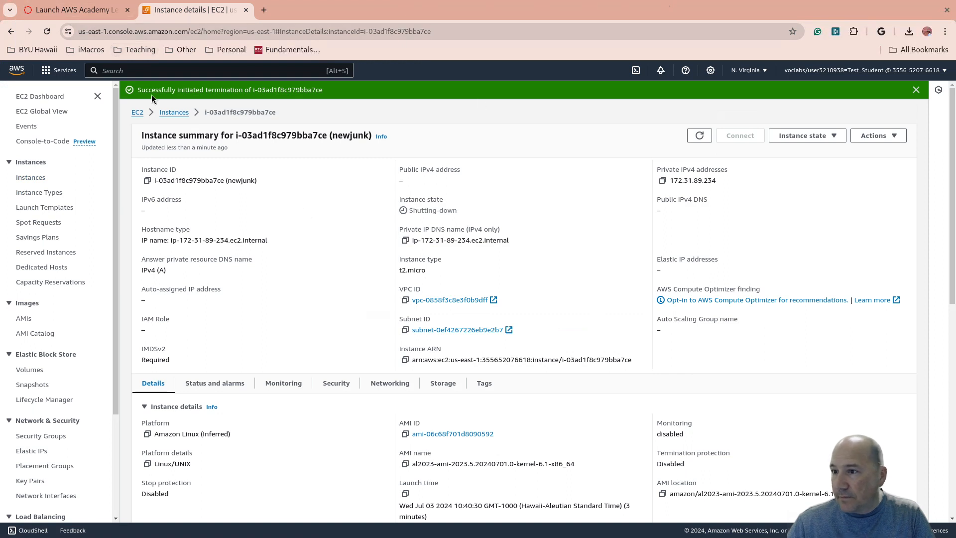
Step: Return to the EC2 instances list, refresh it to check newjunk's state, and deselect newjunk
left_click(174, 112)
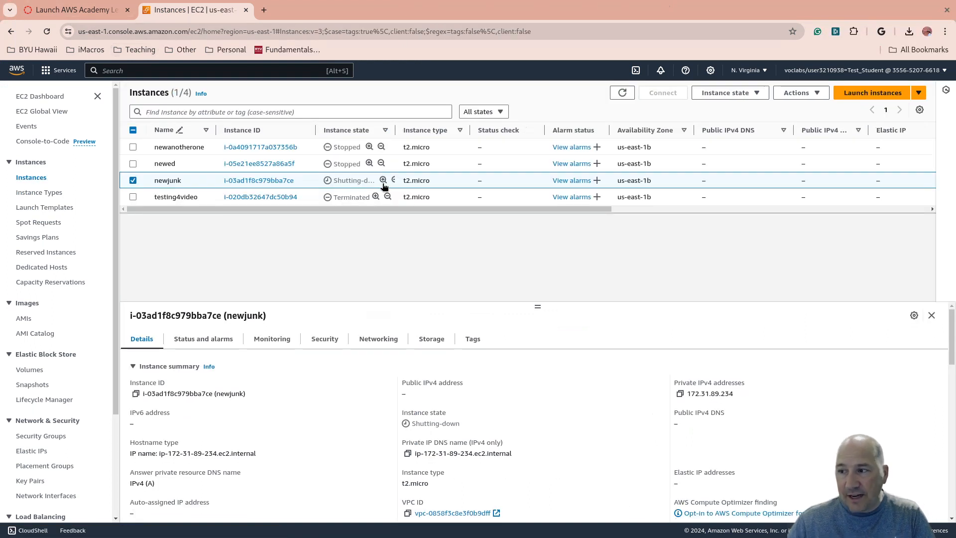
left_click(622, 93)
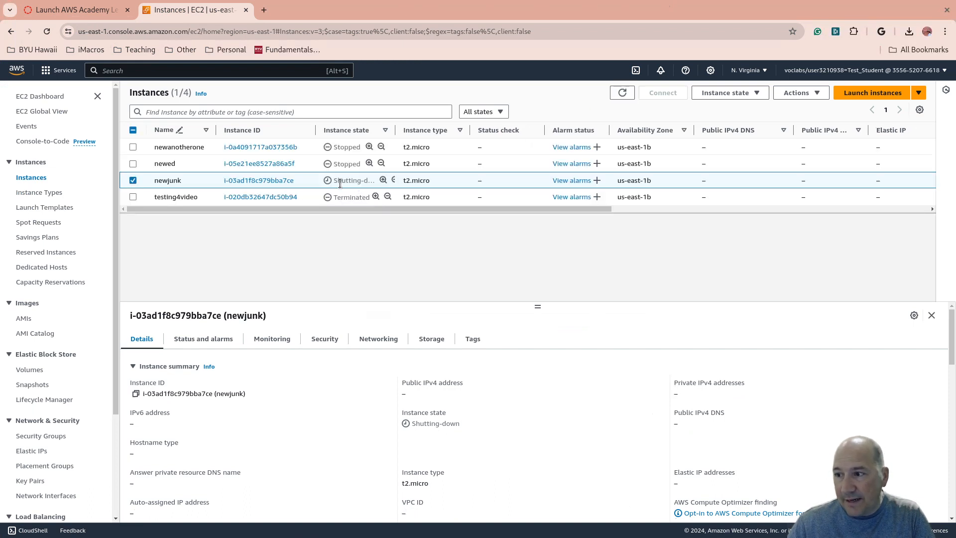
left_click(133, 181)
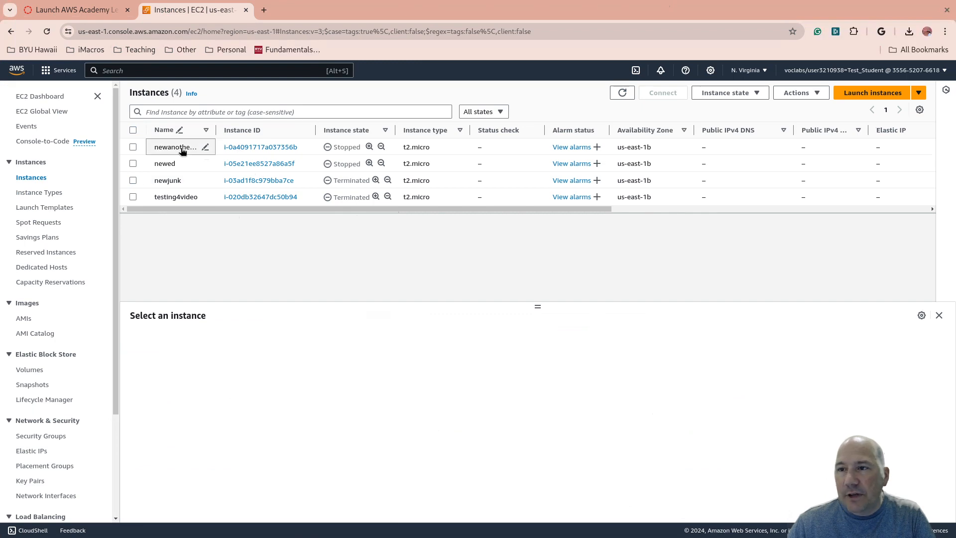
Step: Switch to the Learner Lab terminal, copy newanotherone's instance ID from the latest table, and begin an aws command at the prompt
left_click(87, 10)
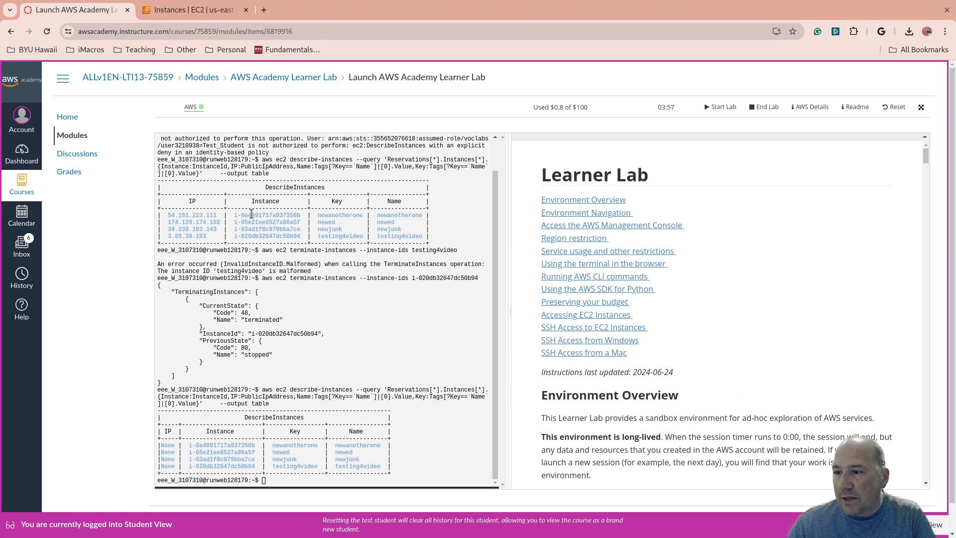
double_click(252, 214)
scroll(276, 319, "down", 1)
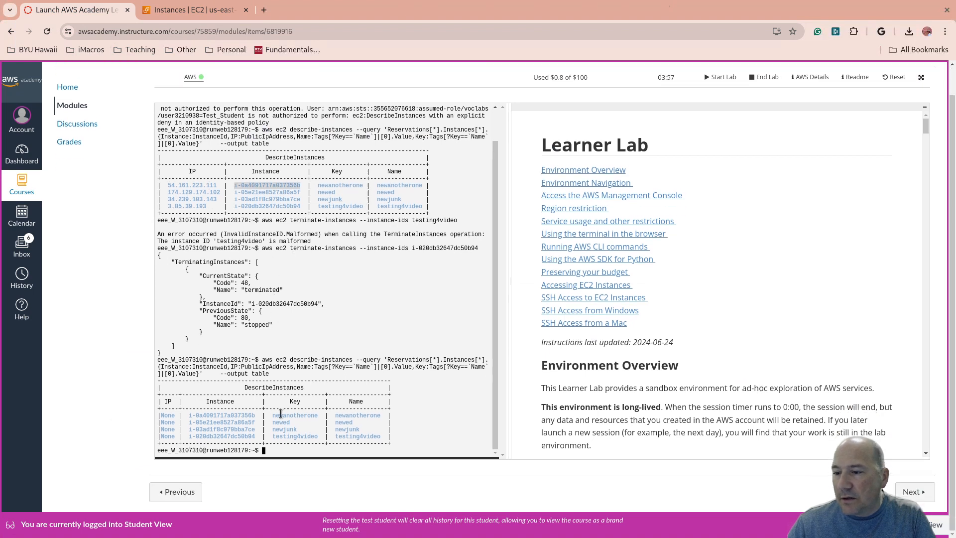
double_click(233, 415)
key("ctrl+c")
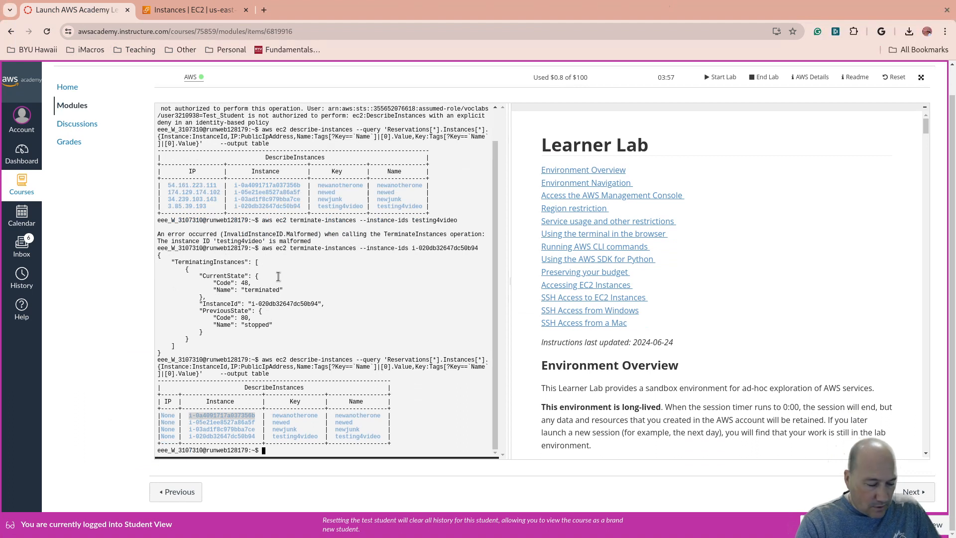
type("aws")
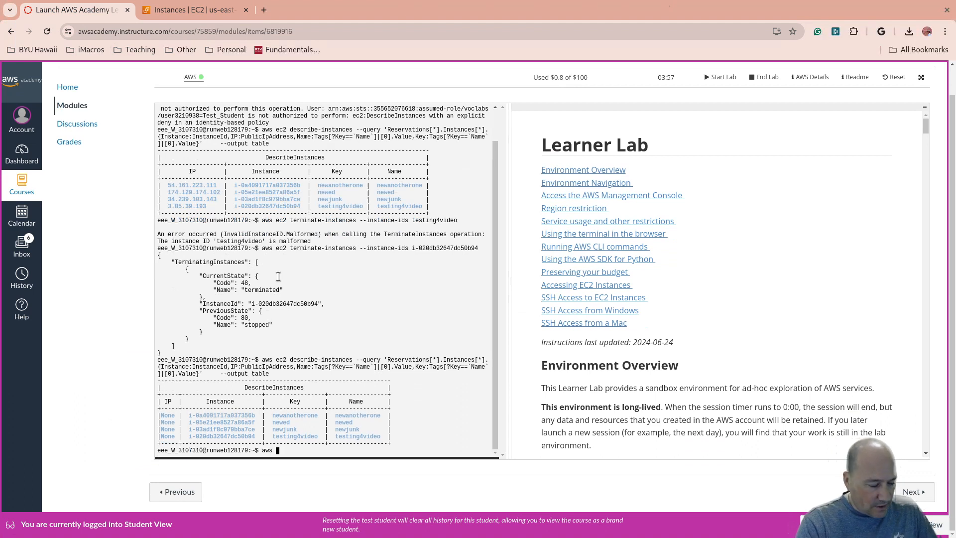
key("super")
key("super")
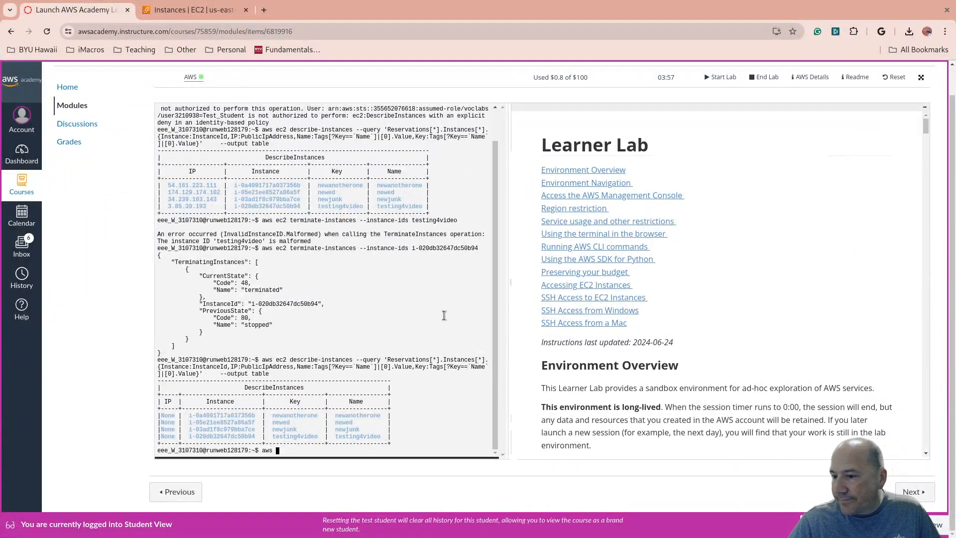
key("ctrl+plus")
key("ctrl+plus")
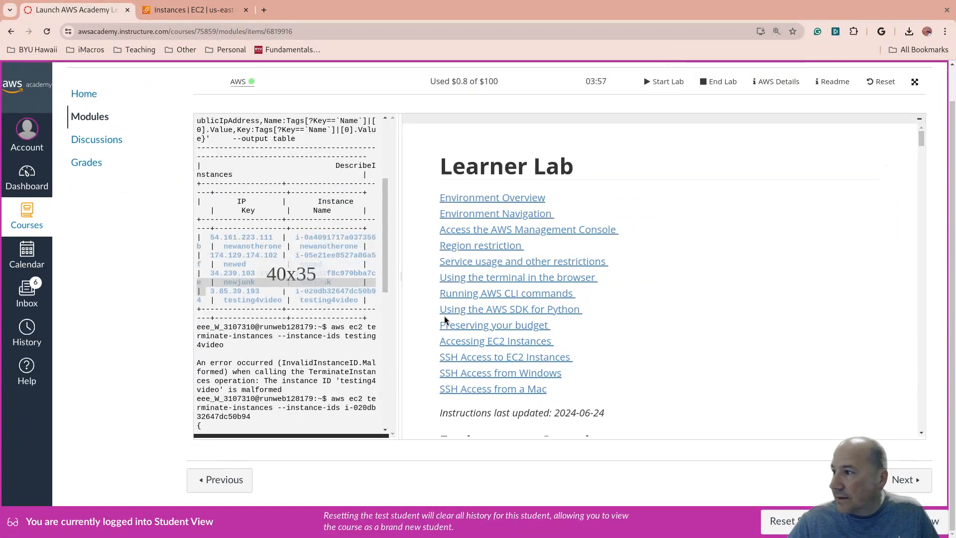
left_click(776, 32)
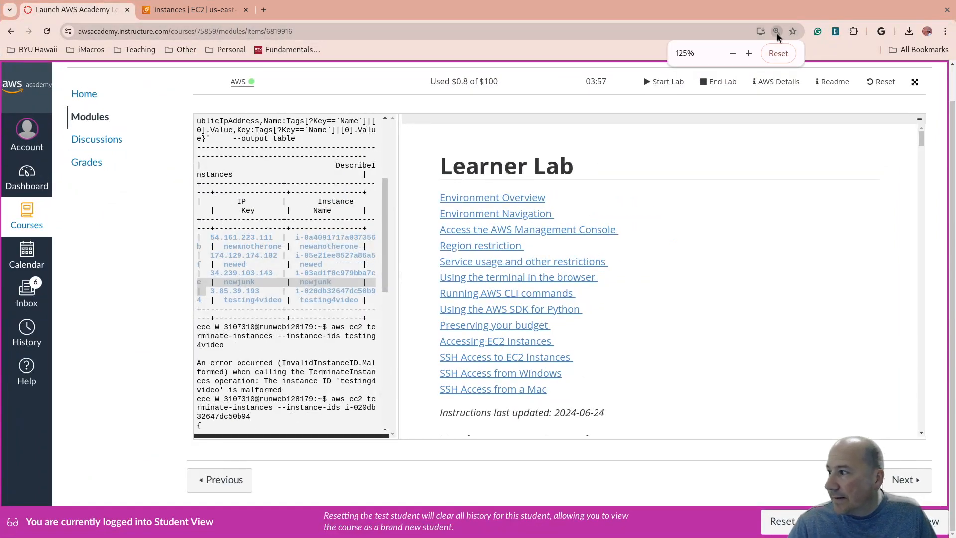
left_click(778, 53)
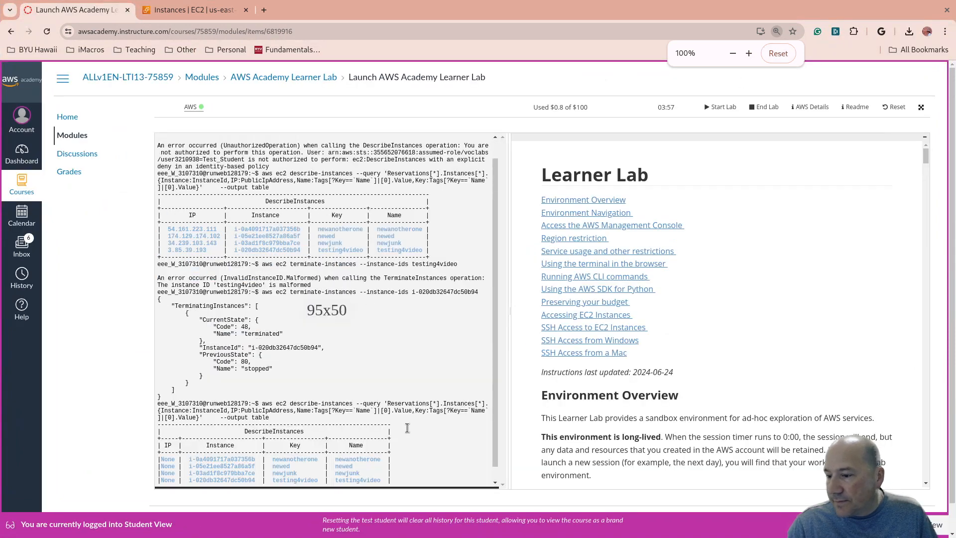
Step: Complete and run aws ec2 terminate-instances --instance-ids i-0a4091717a037356b to terminate the newanotherone instance
type("aws ")
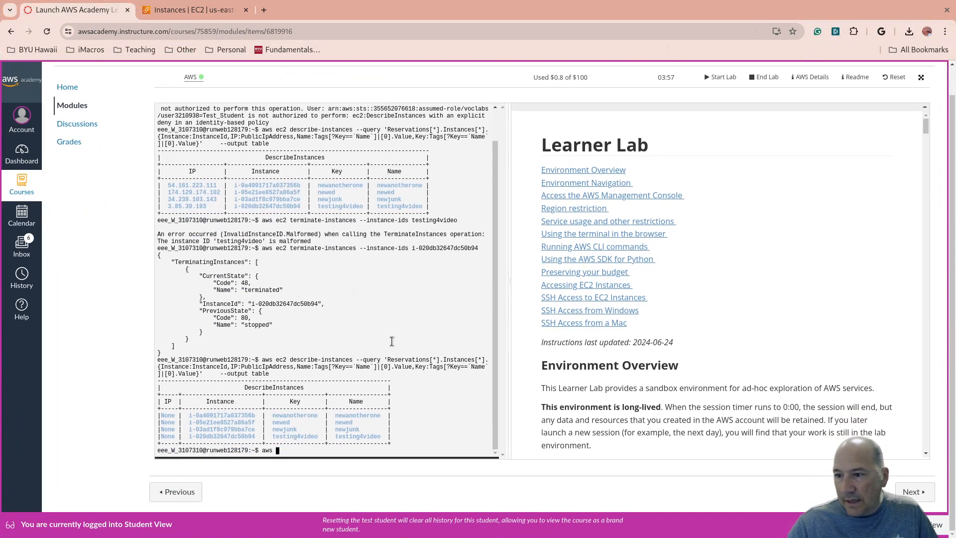
type("ec2 term")
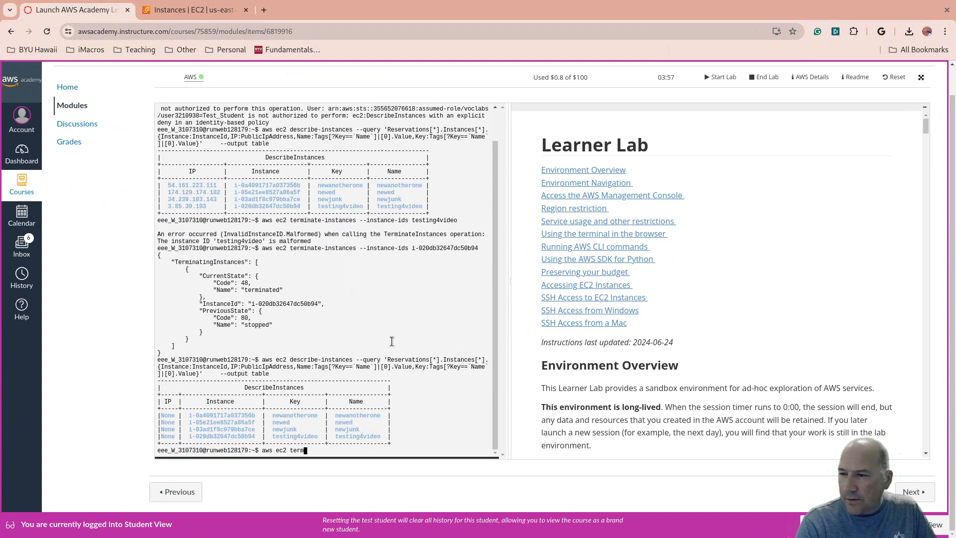
type("inate-")
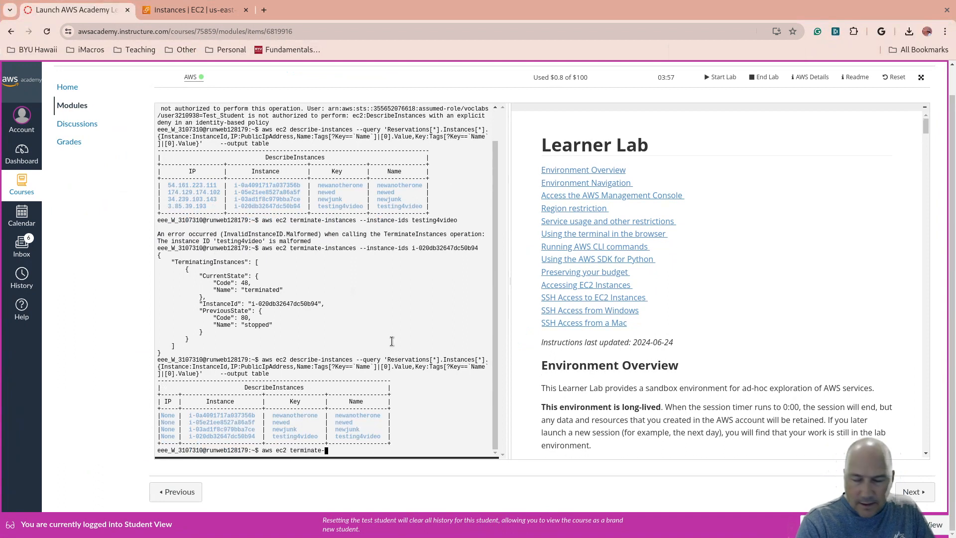
type("instances --")
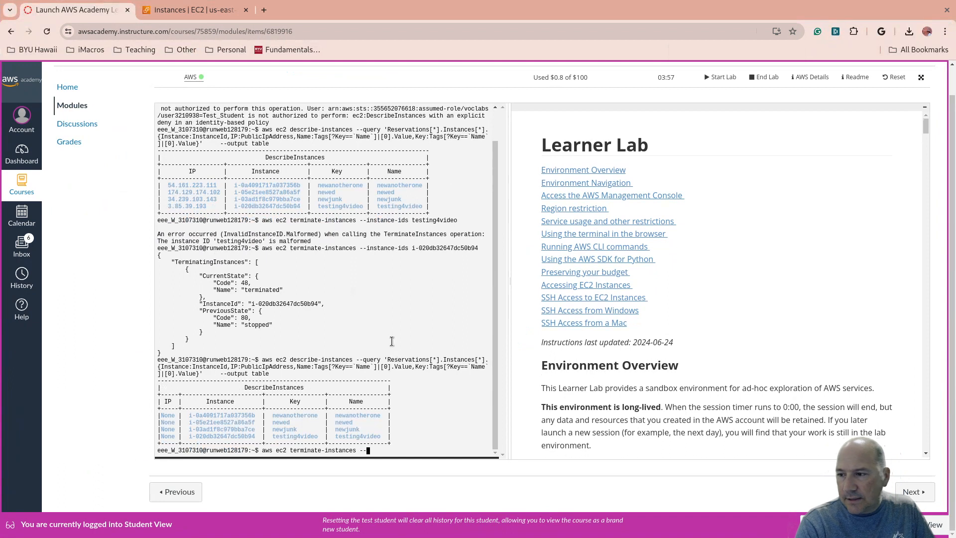
type("instance-")
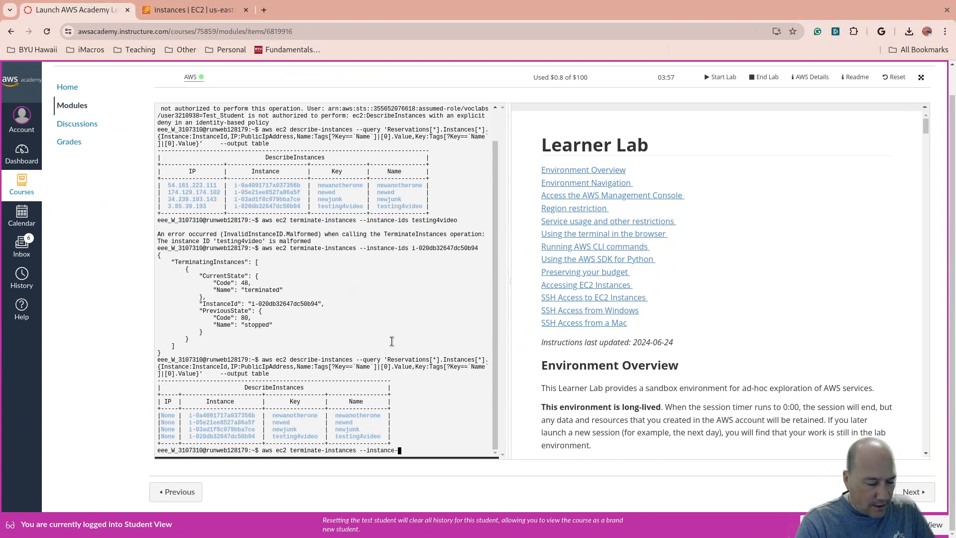
type("ids")
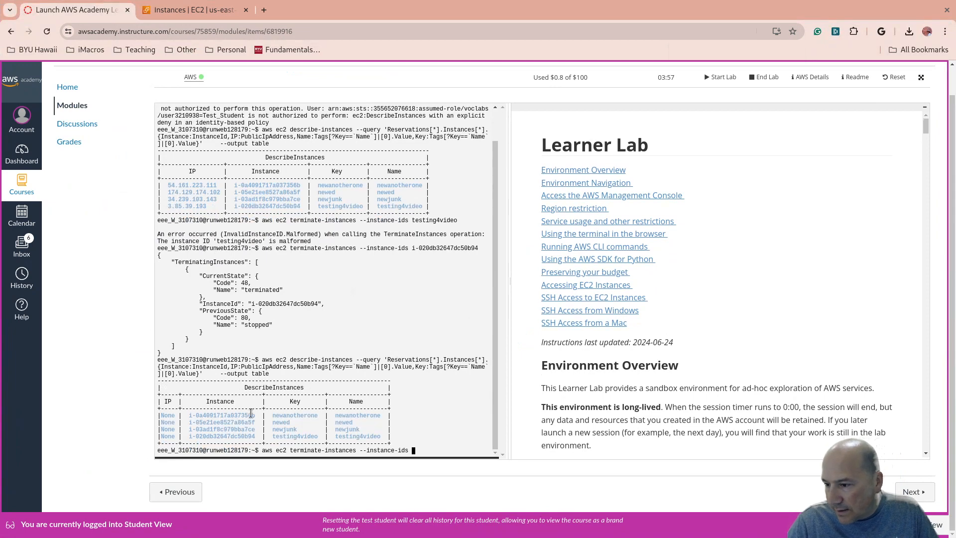
double_click(230, 415)
key("ctrl+v")
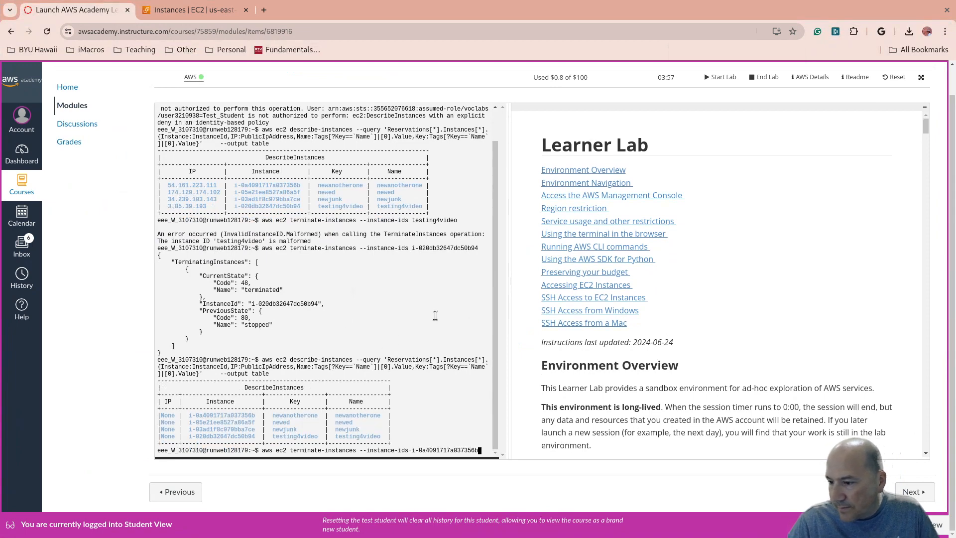
key("Return")
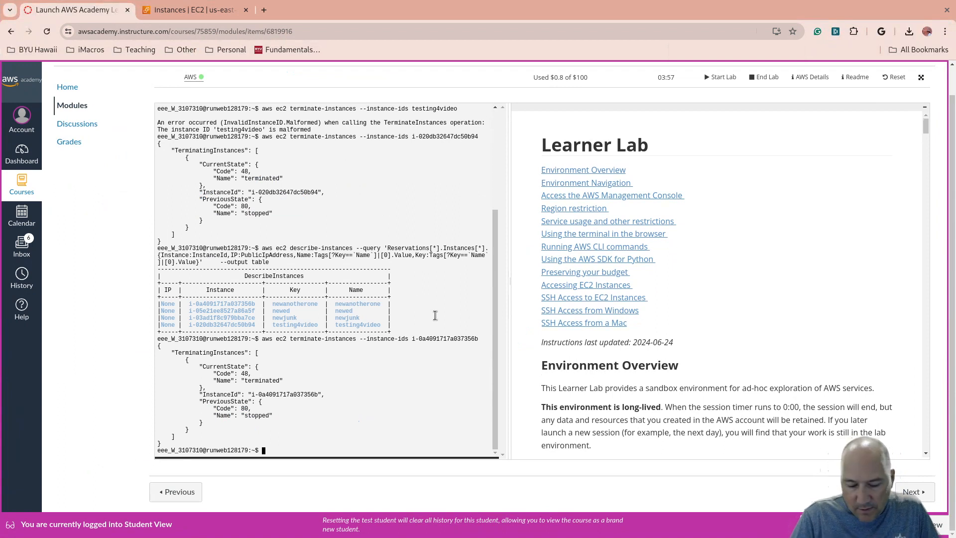
Step: Recall the earlier terminate-instances command for testing4video, i-020db32647dc50b94, from the command history and run it again
key("Up")
key("Up")
key("Up")
key("Up")
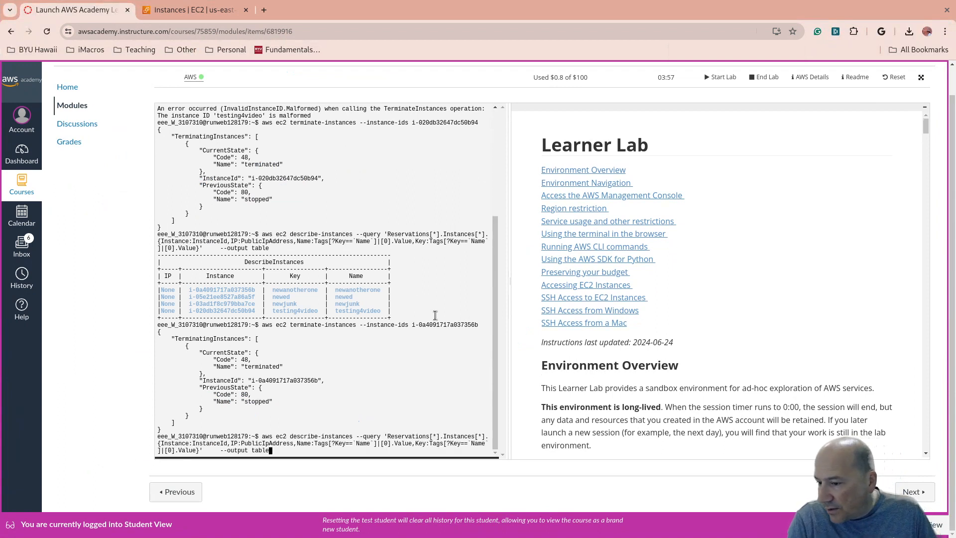
key("Down")
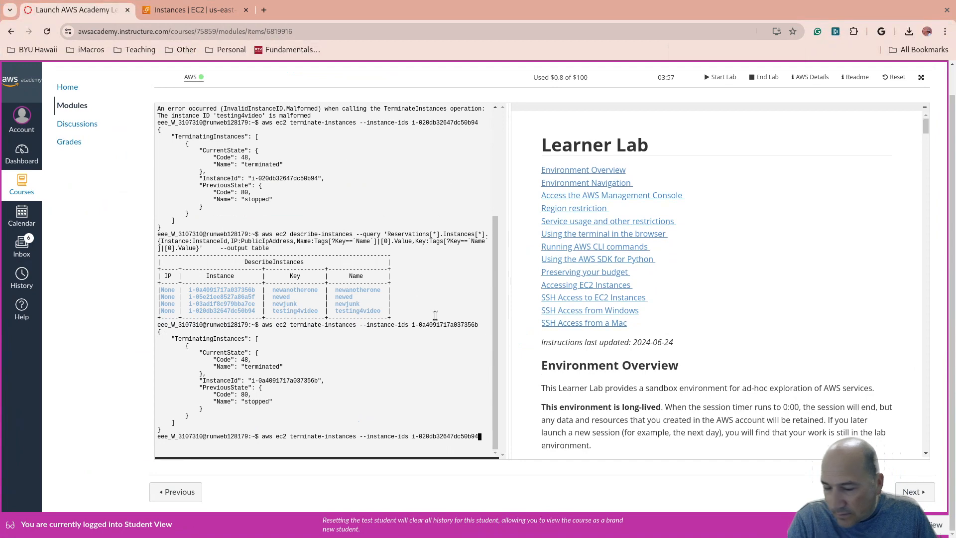
key("Return")
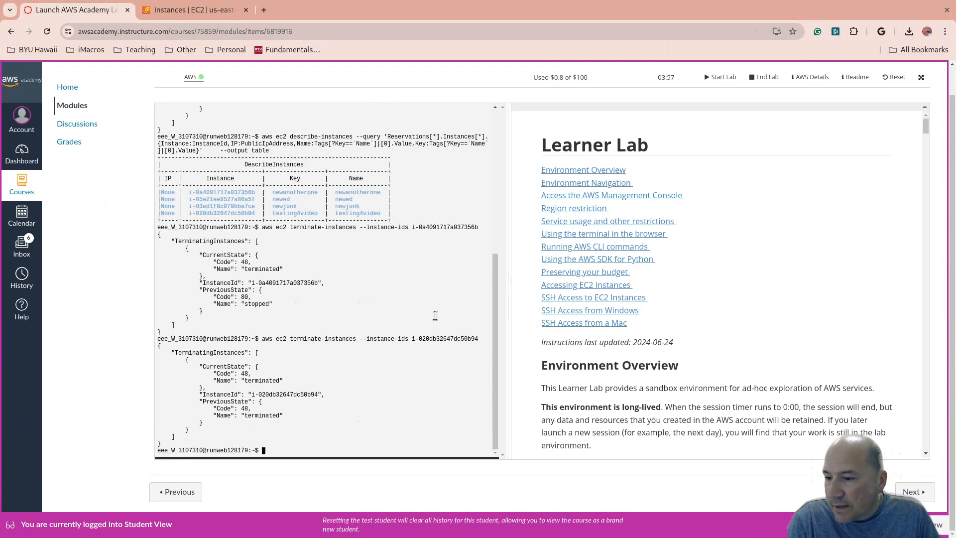
Step: Examine the current and previous state names in the output of the repeated terminate-instances command
double_click(255, 374)
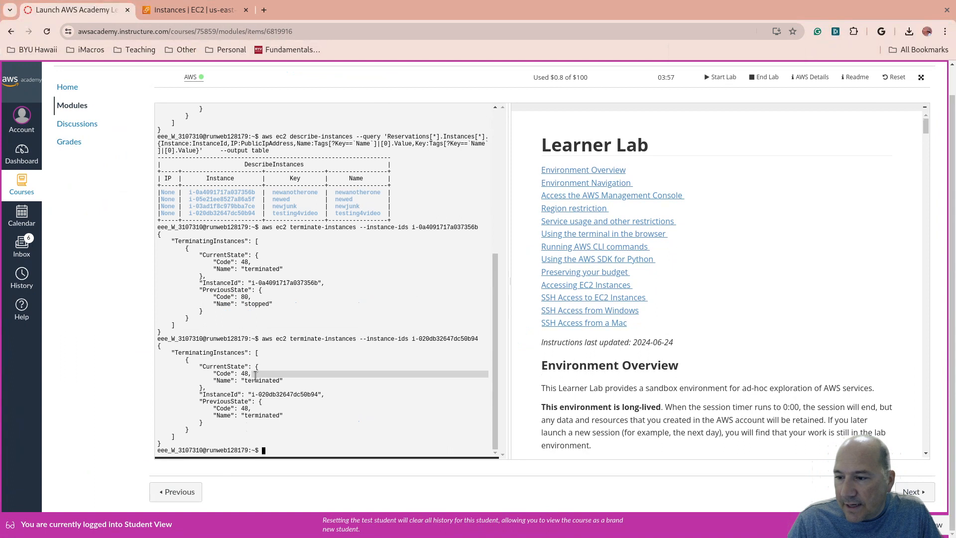
double_click(258, 415)
double_click(271, 380)
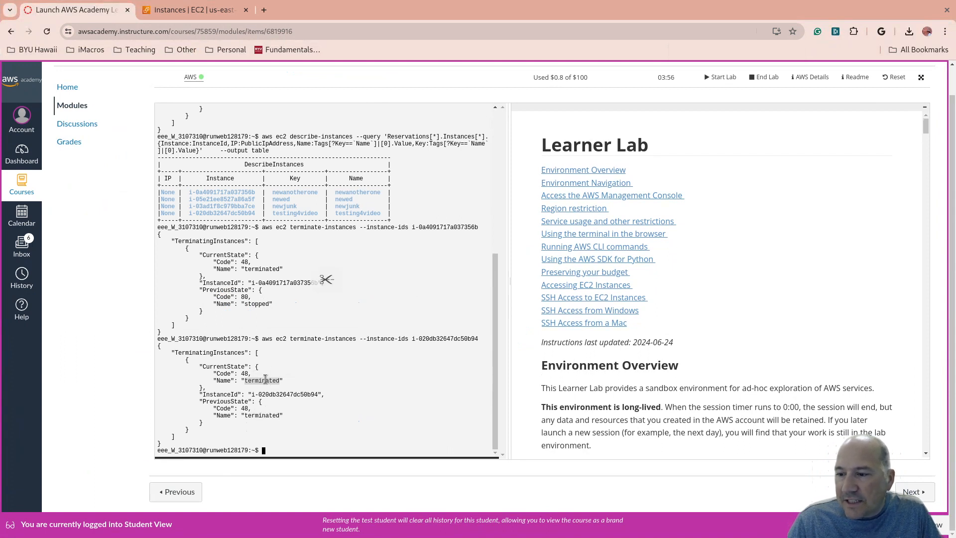
double_click(265, 415)
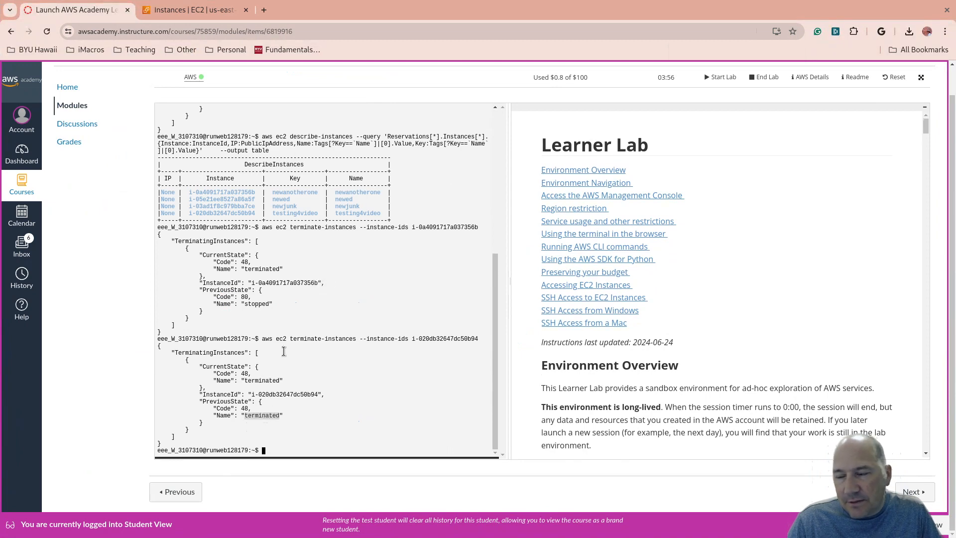
Step: Switch to the EC2 console and refresh the instances list to check the state of newanotherone alongside the other instances
left_click(197, 10)
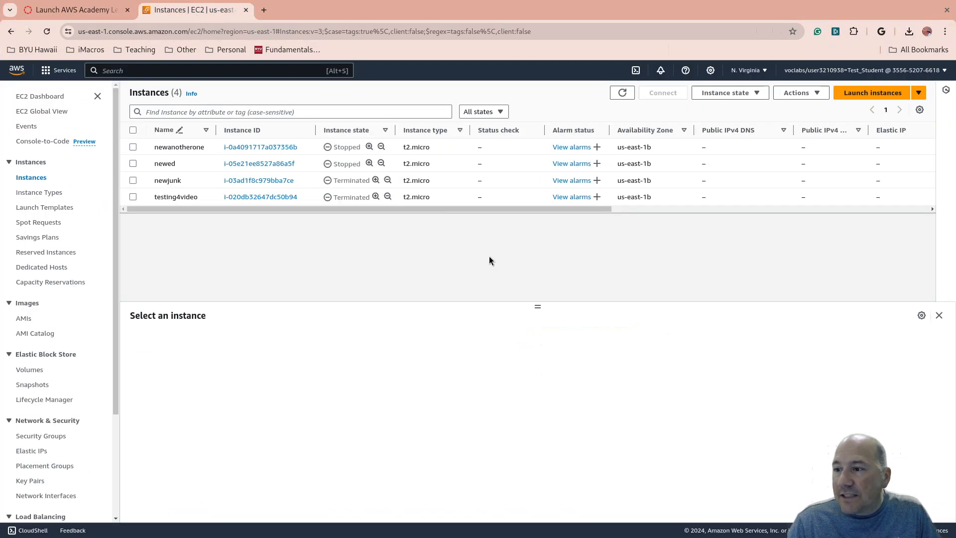
left_click(621, 93)
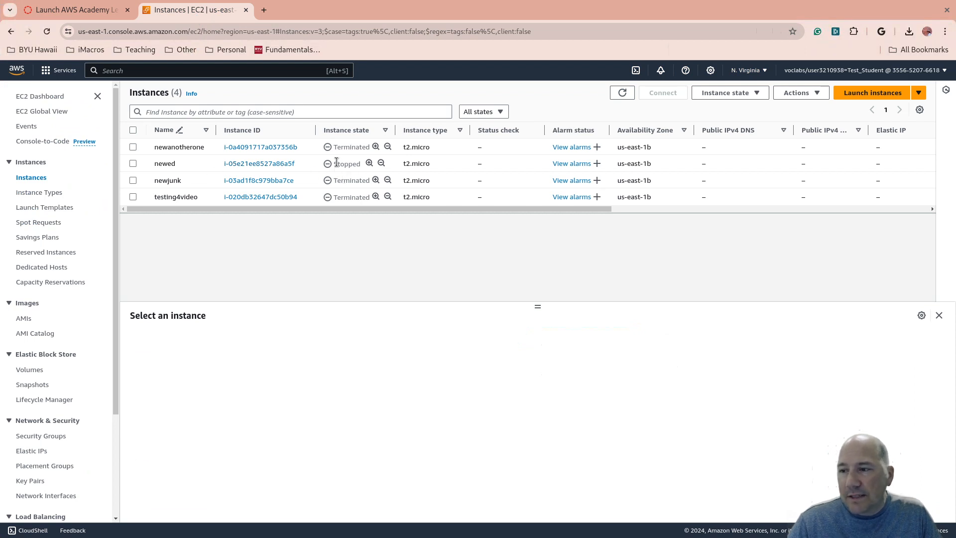
left_click(80, 11)
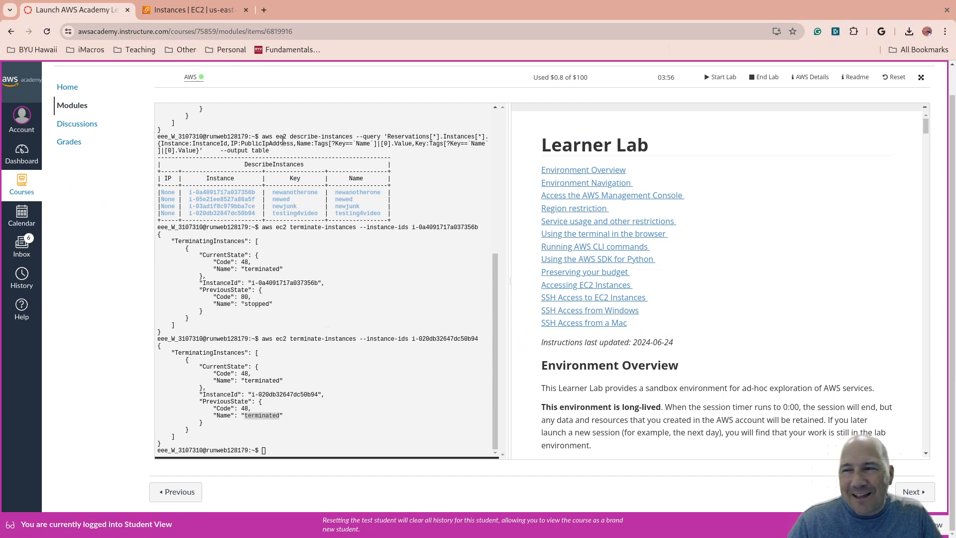
left_click(208, 6)
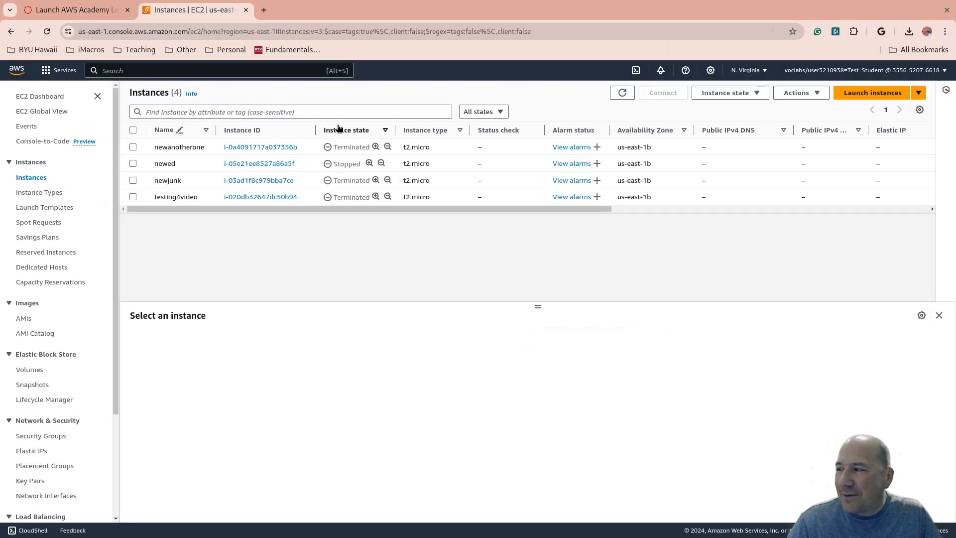